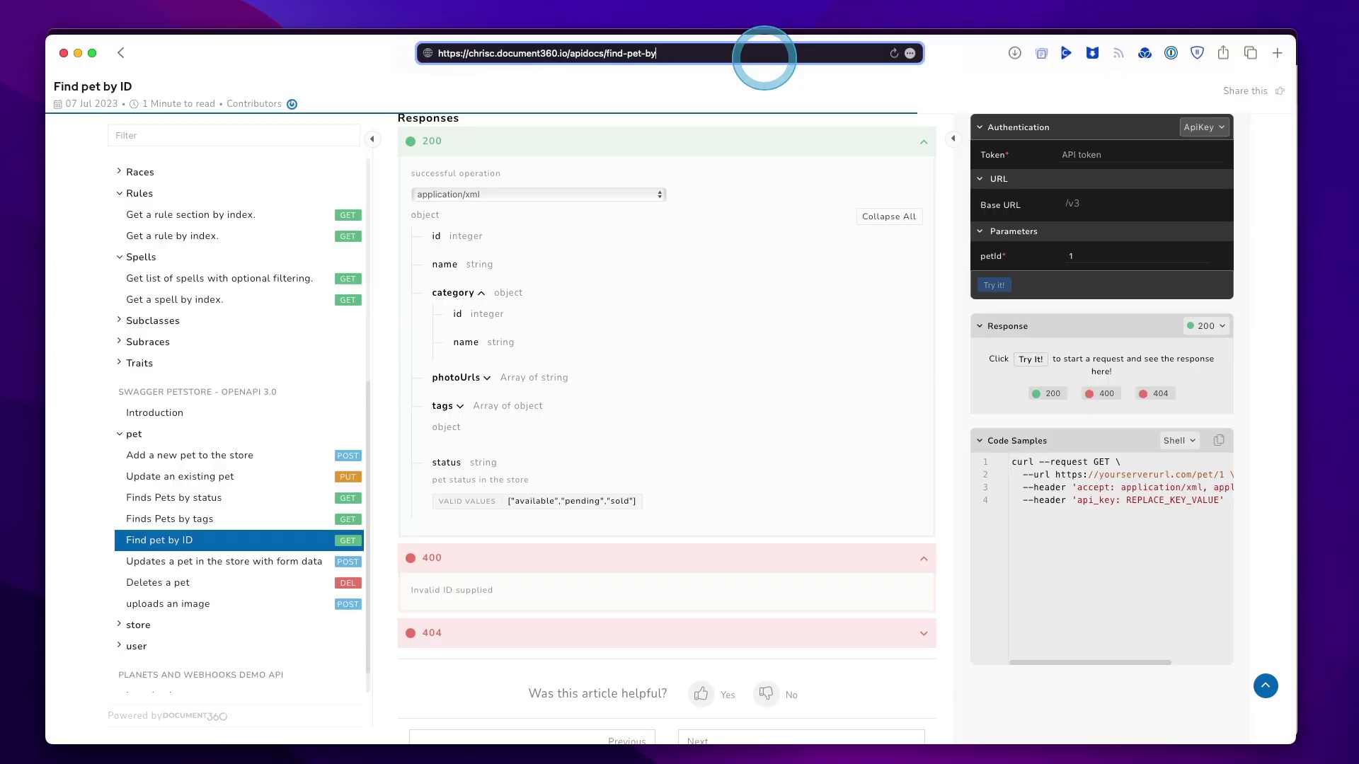
# Mark the Find pet by ID article not helpful, citing 'Need more information', and send it.
pyautogui.press('Return')
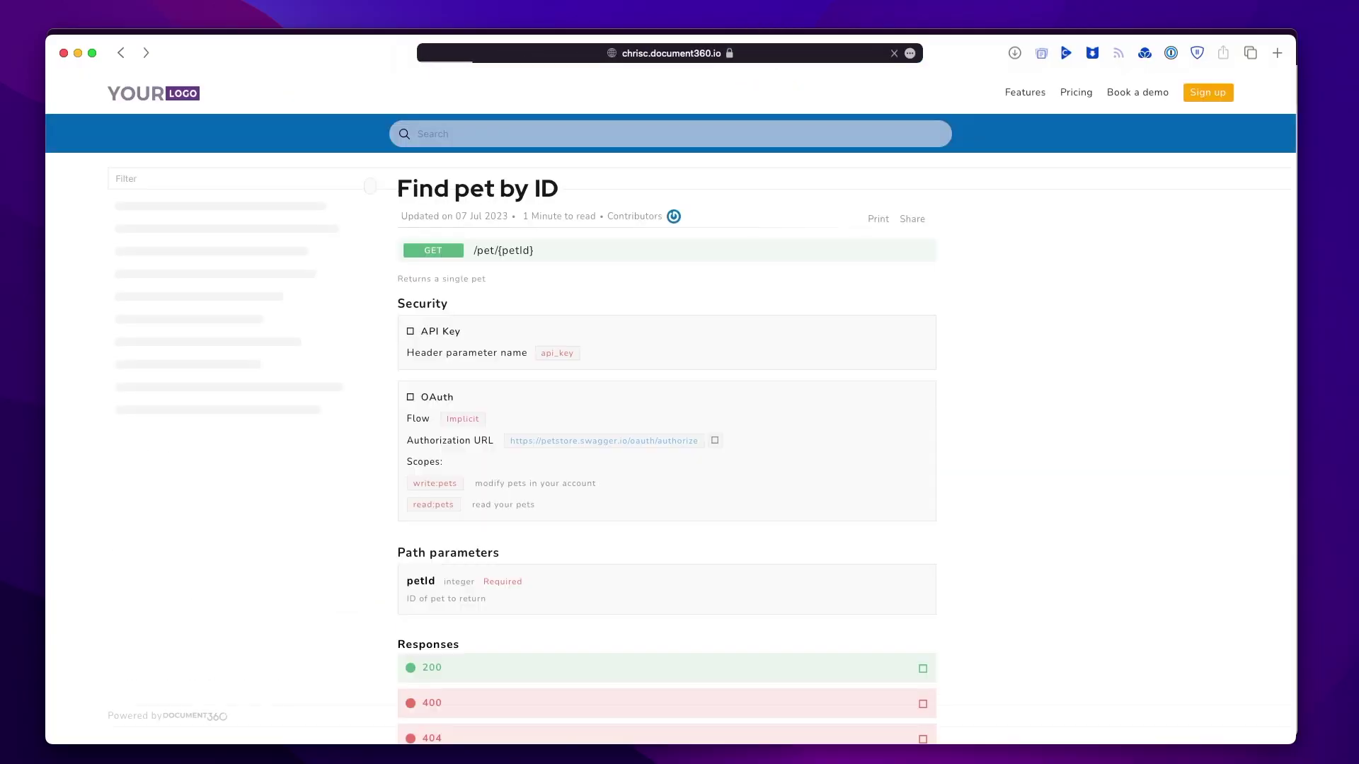
pyautogui.scroll(-7, 637, 340)
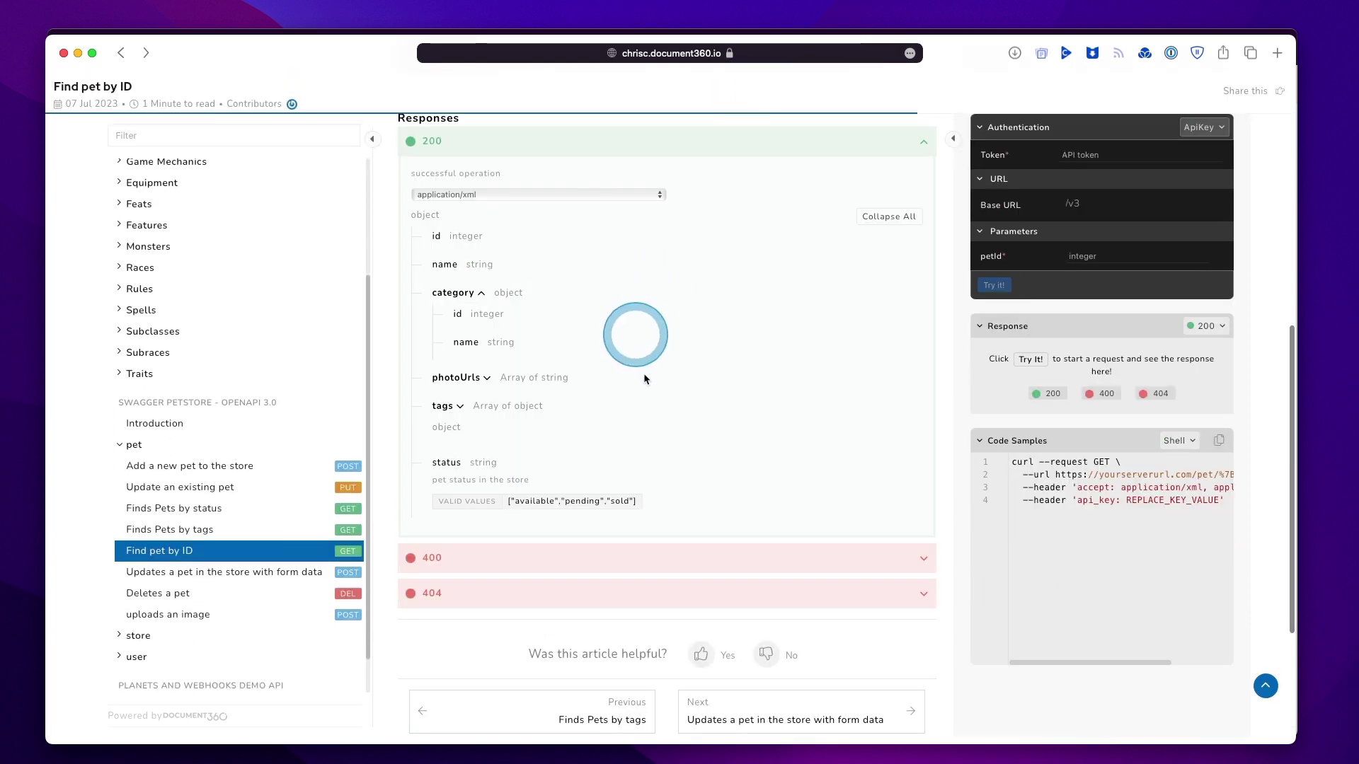
pyautogui.click(767, 652)
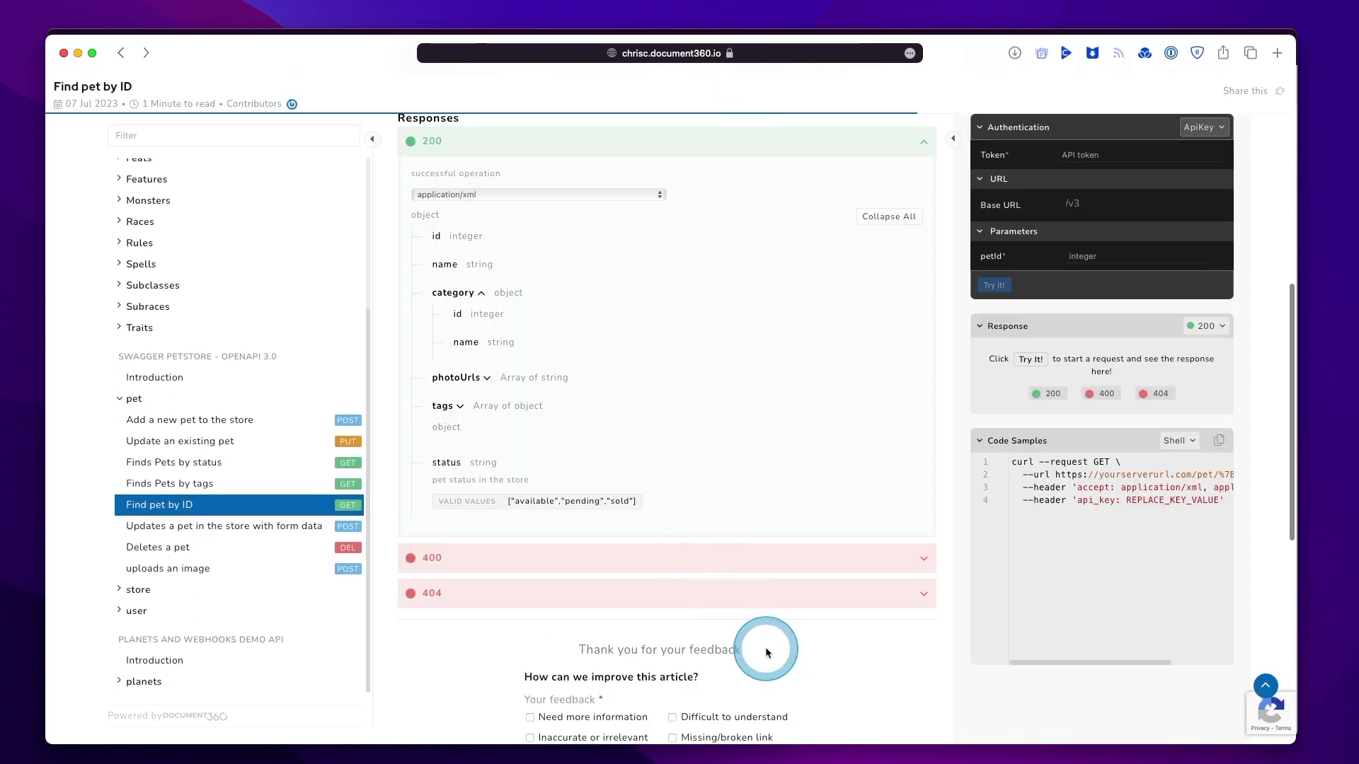
pyautogui.scroll(-3, 758, 650)
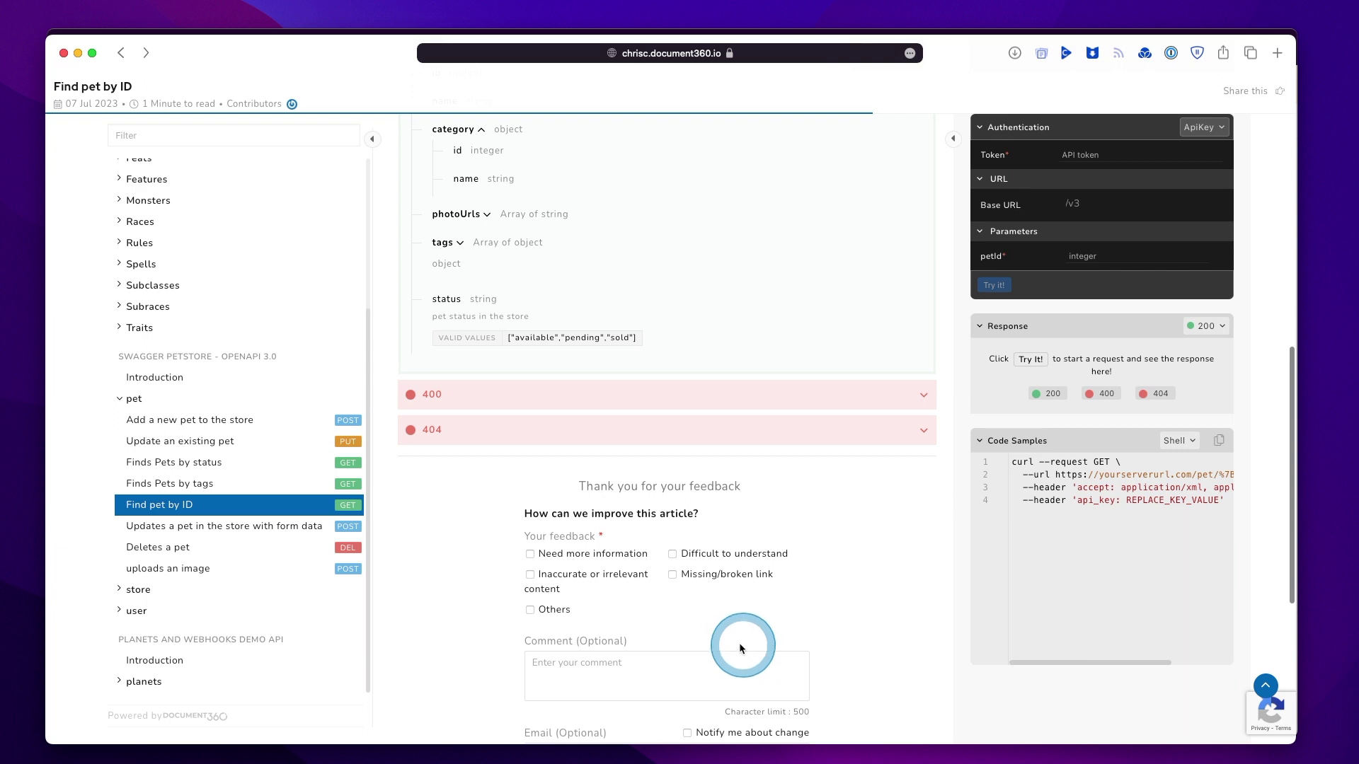
pyautogui.click(529, 553)
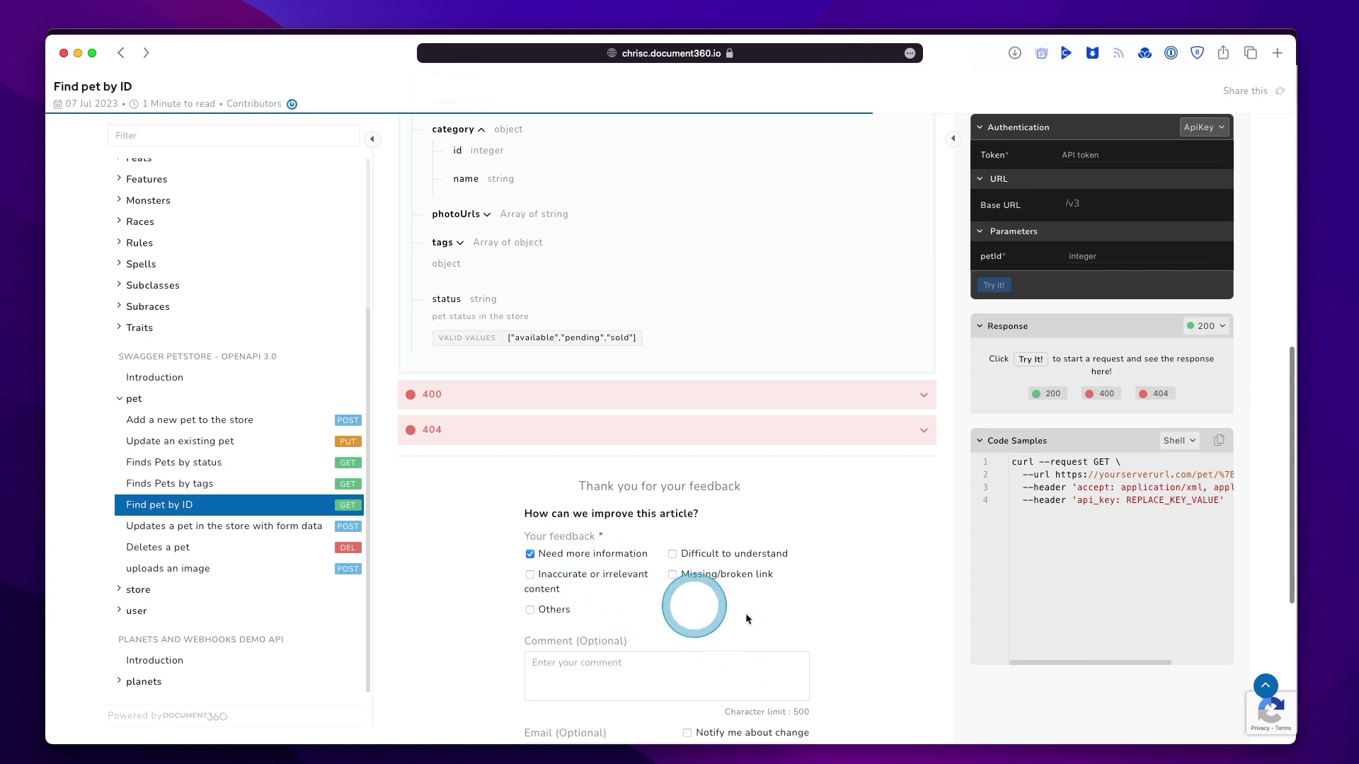
pyautogui.scroll(-2, 750, 617)
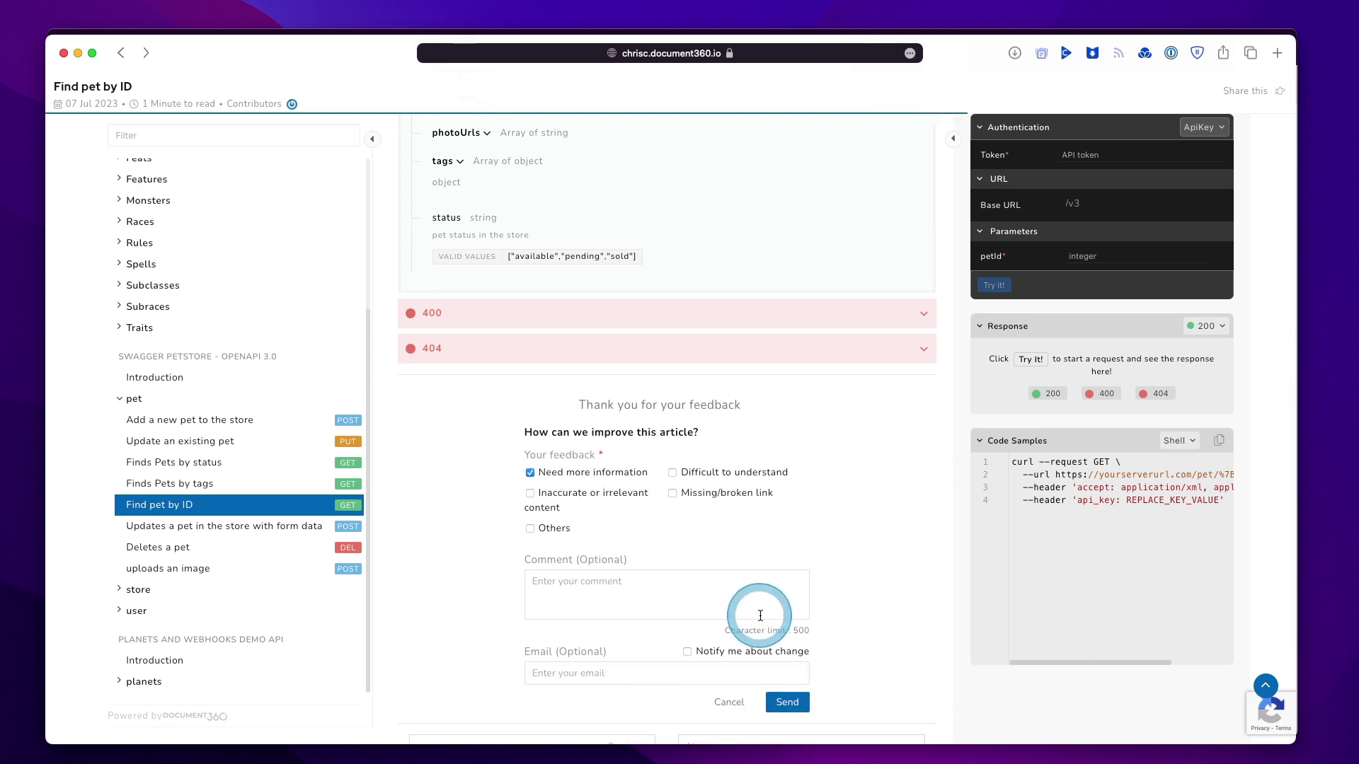
pyautogui.click(789, 702)
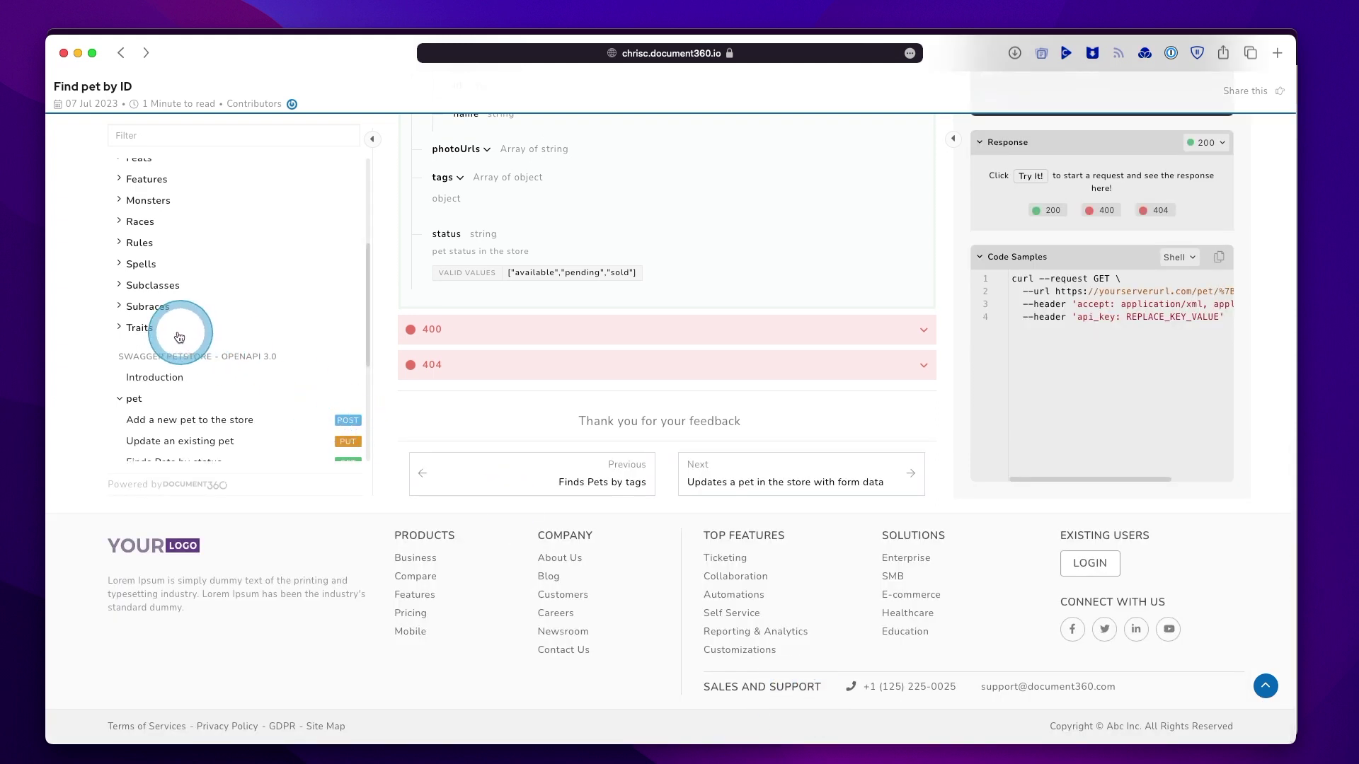
# Rate the Traits article 'Get a trait by index.' helpful with comment 'Great!', then open Analytics.
pyautogui.click(152, 328)
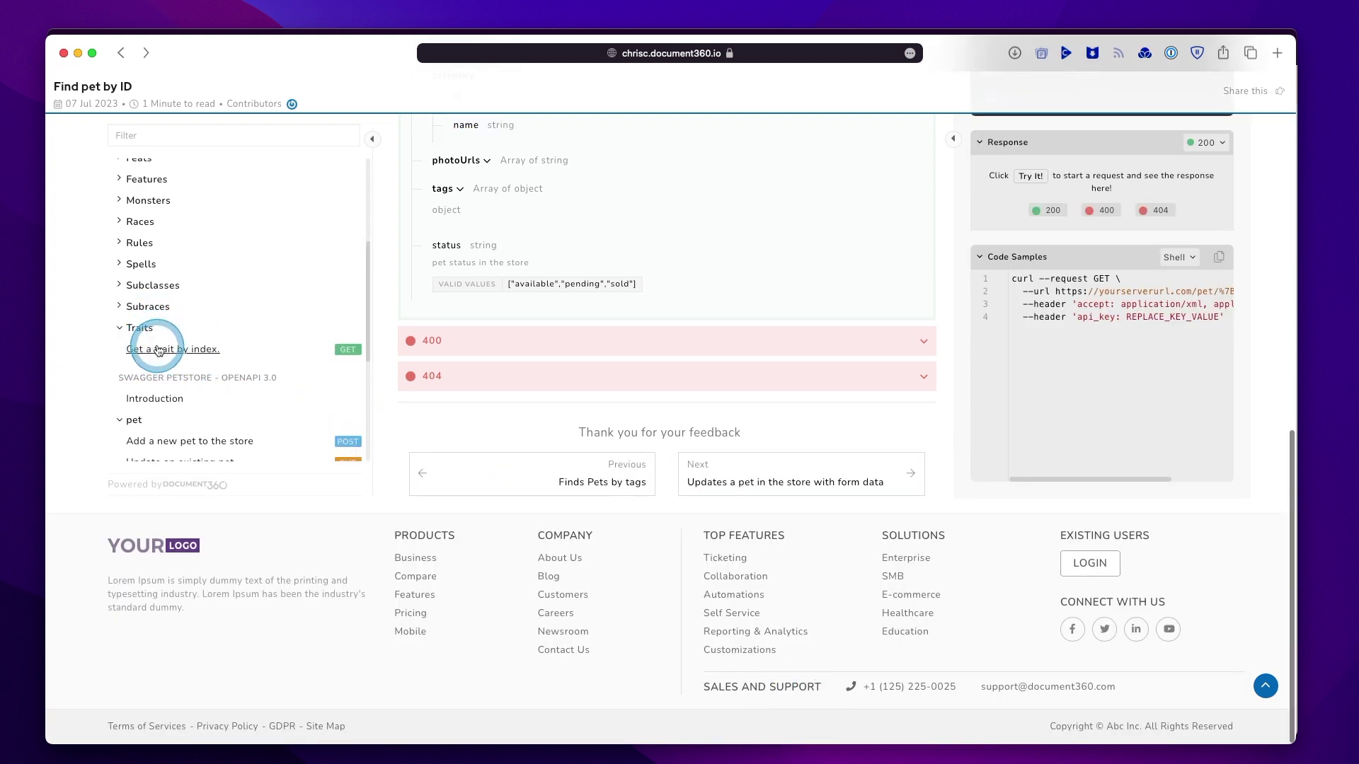
pyautogui.click(158, 350)
pyautogui.scroll(-3, 697, 439)
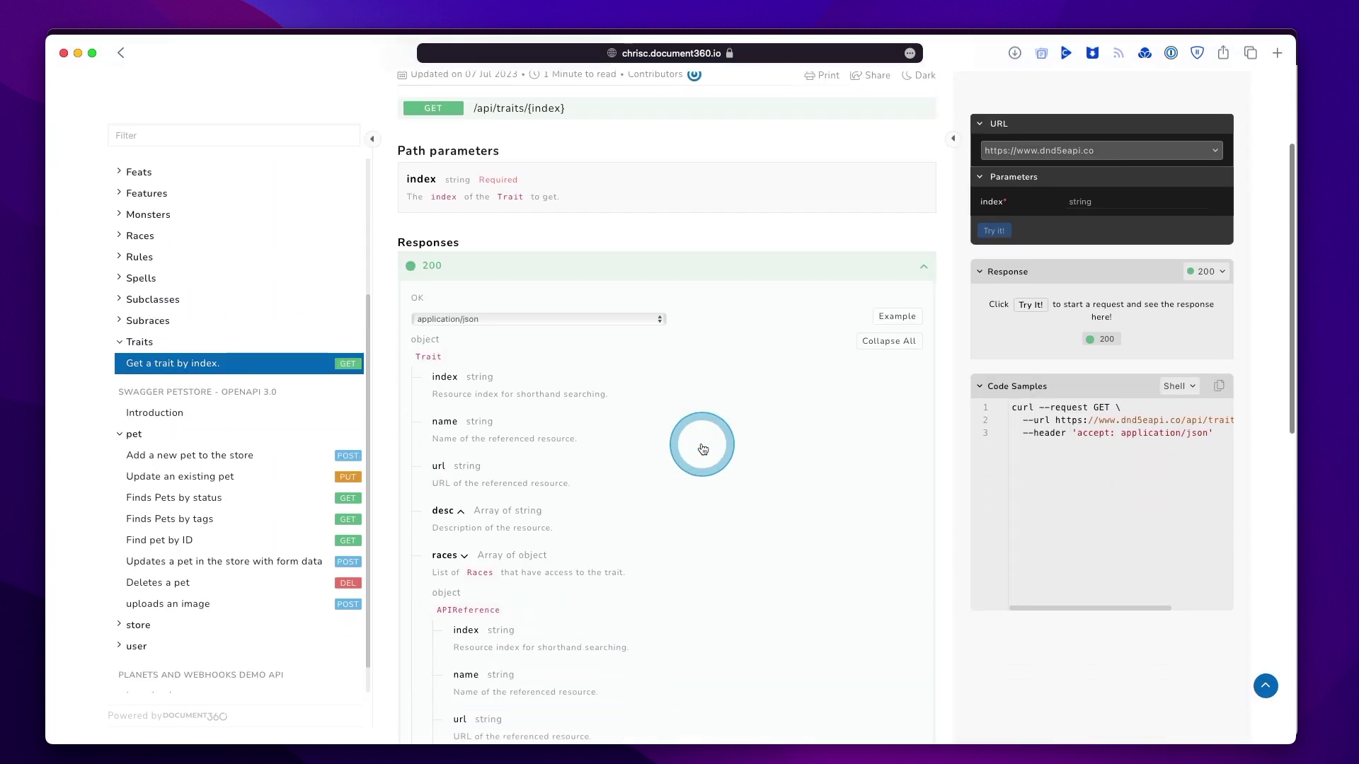
pyautogui.scroll(-15, 703, 449)
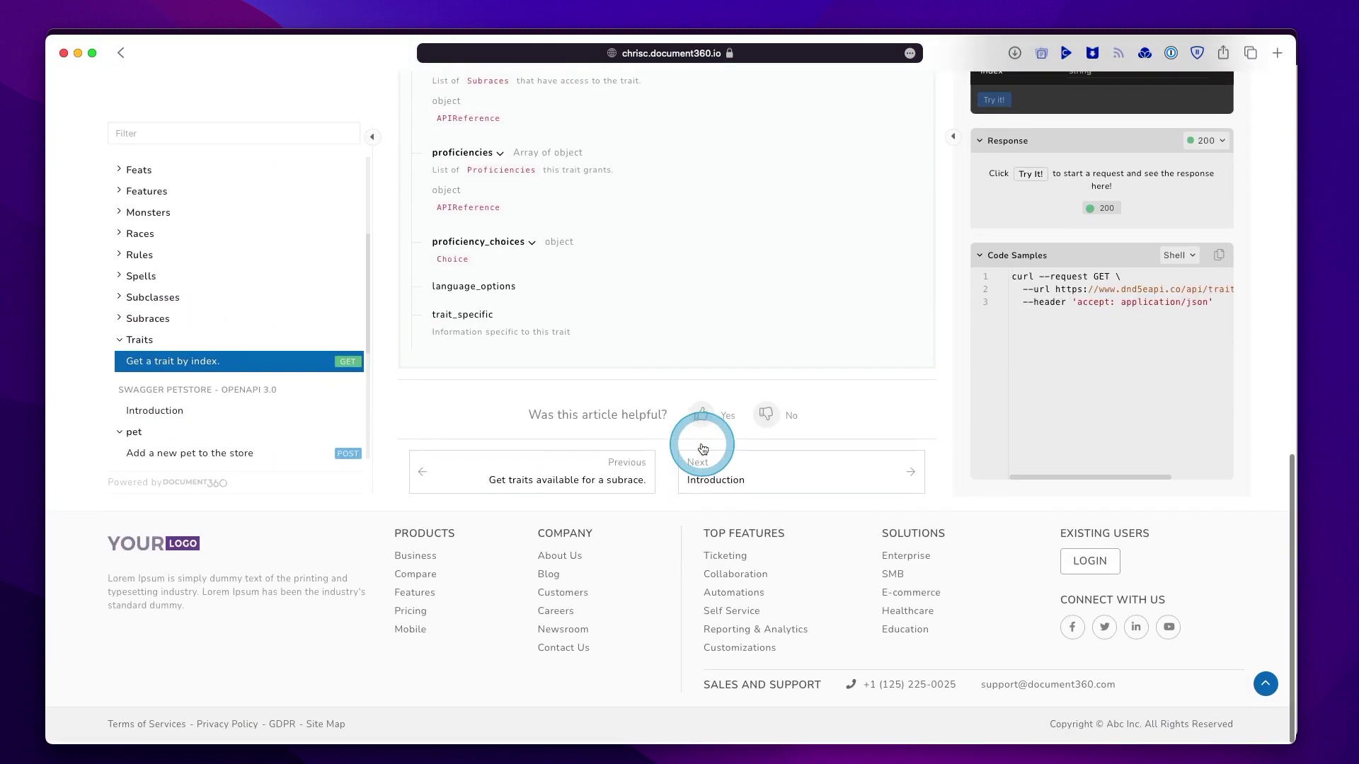
pyautogui.click(701, 417)
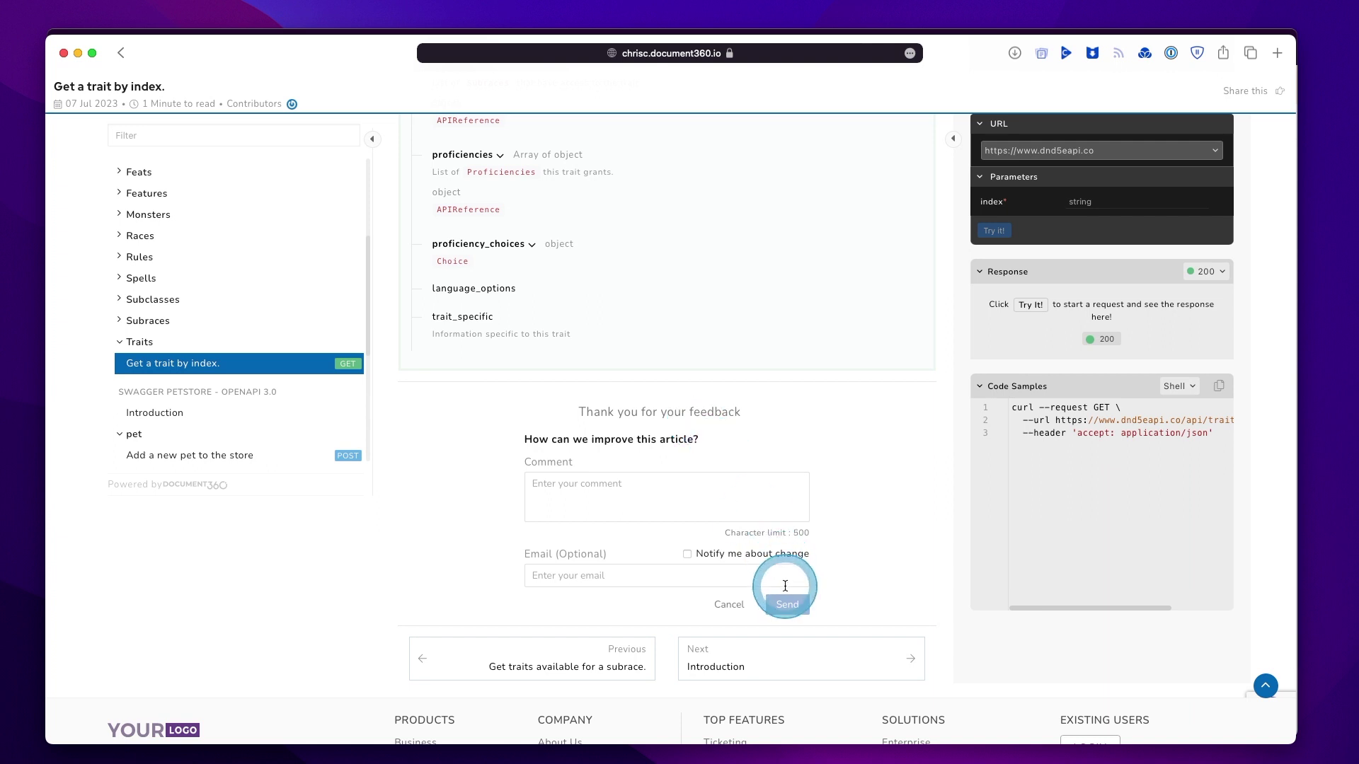
pyautogui.click(628, 499)
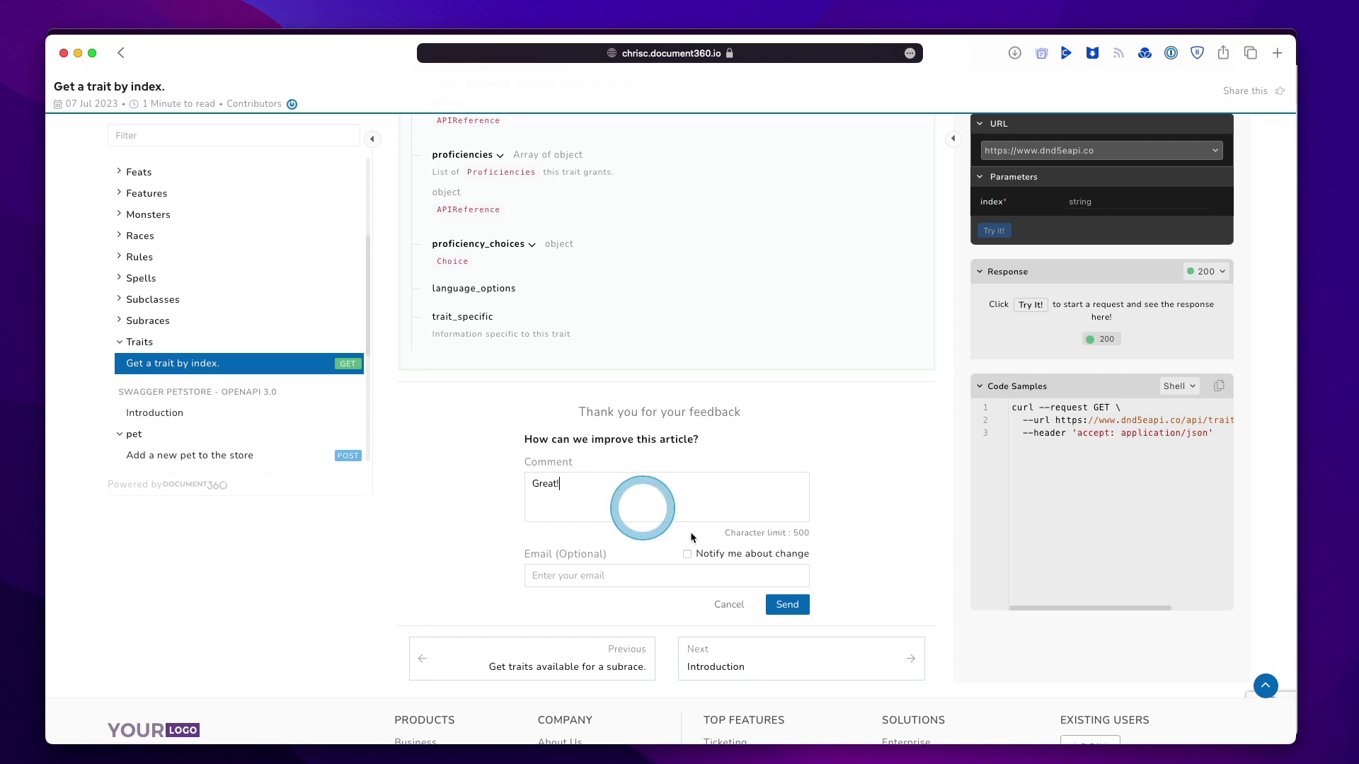
pyautogui.click(786, 605)
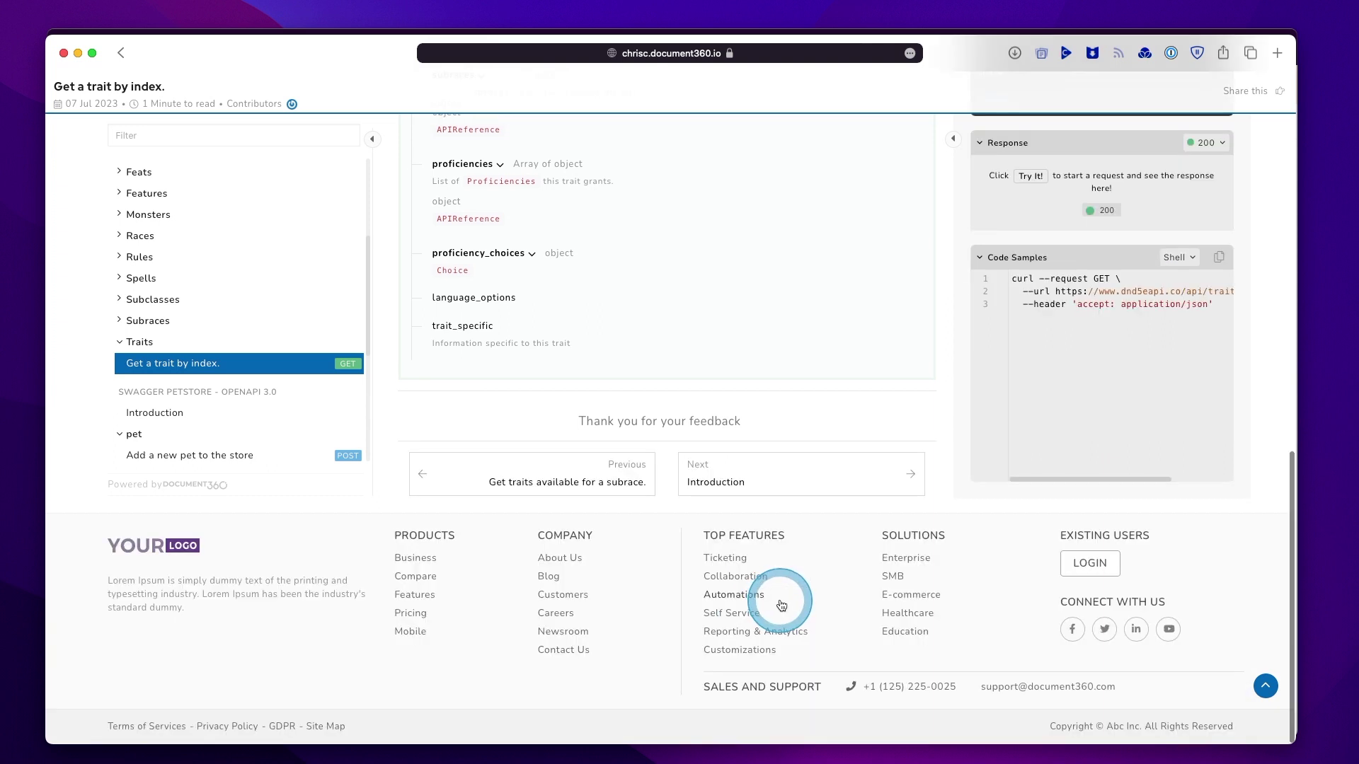
pyautogui.click(69, 218)
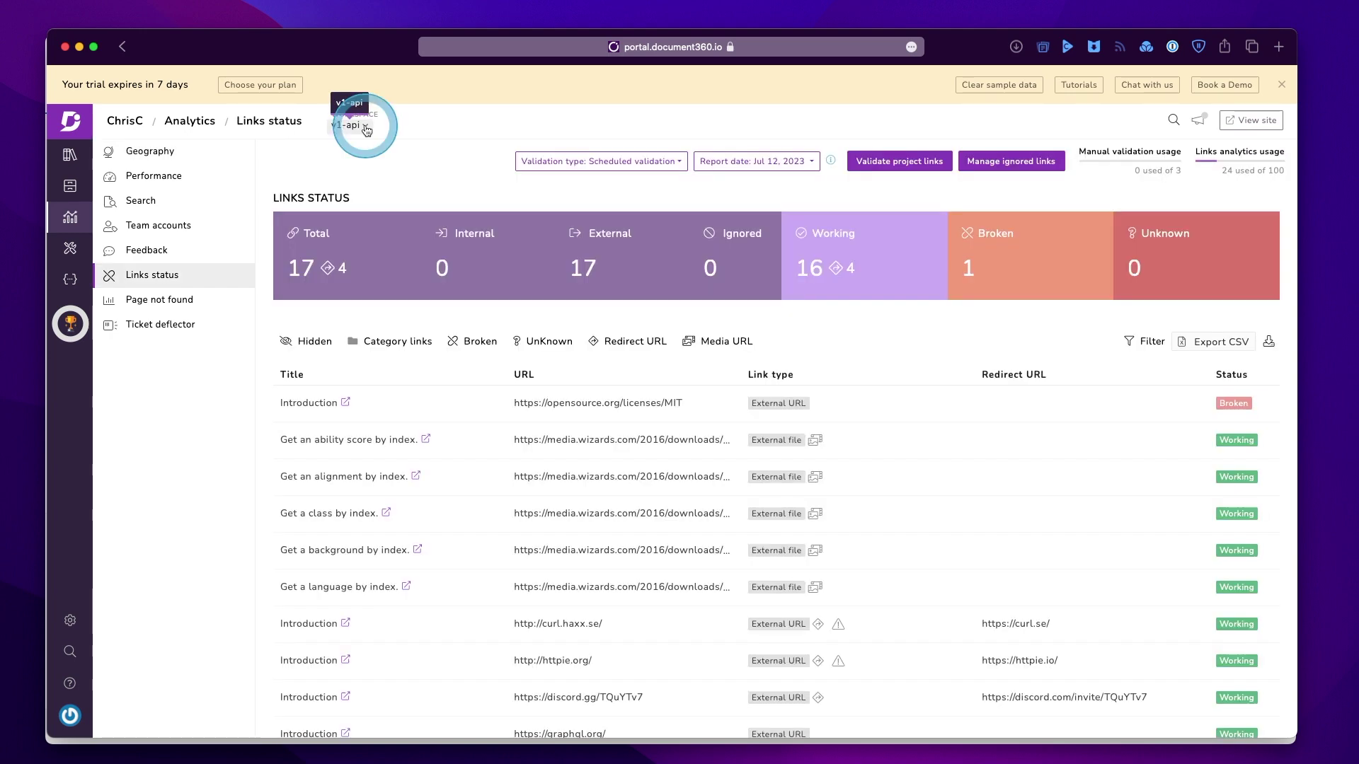
# Switch the Links status report to the v1-api workspace.
pyautogui.click(366, 127)
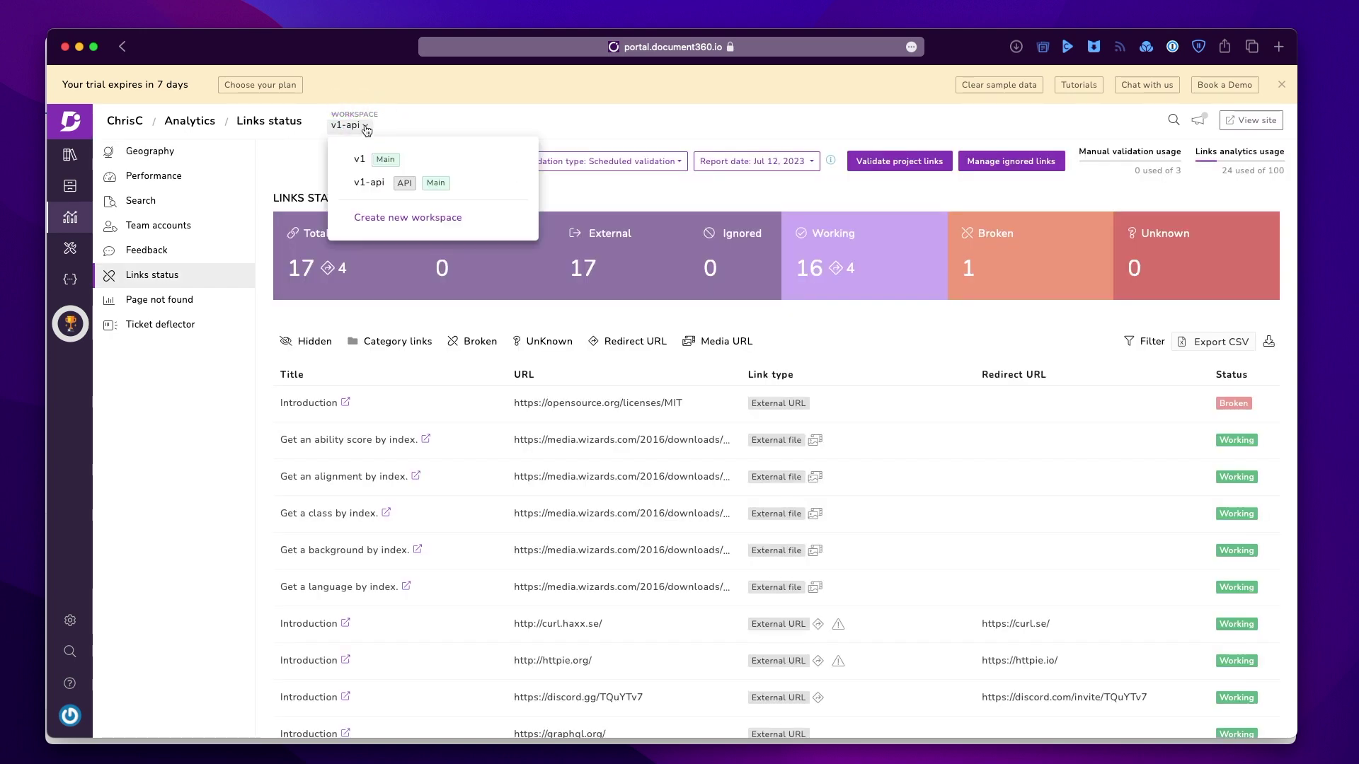
pyautogui.click(368, 182)
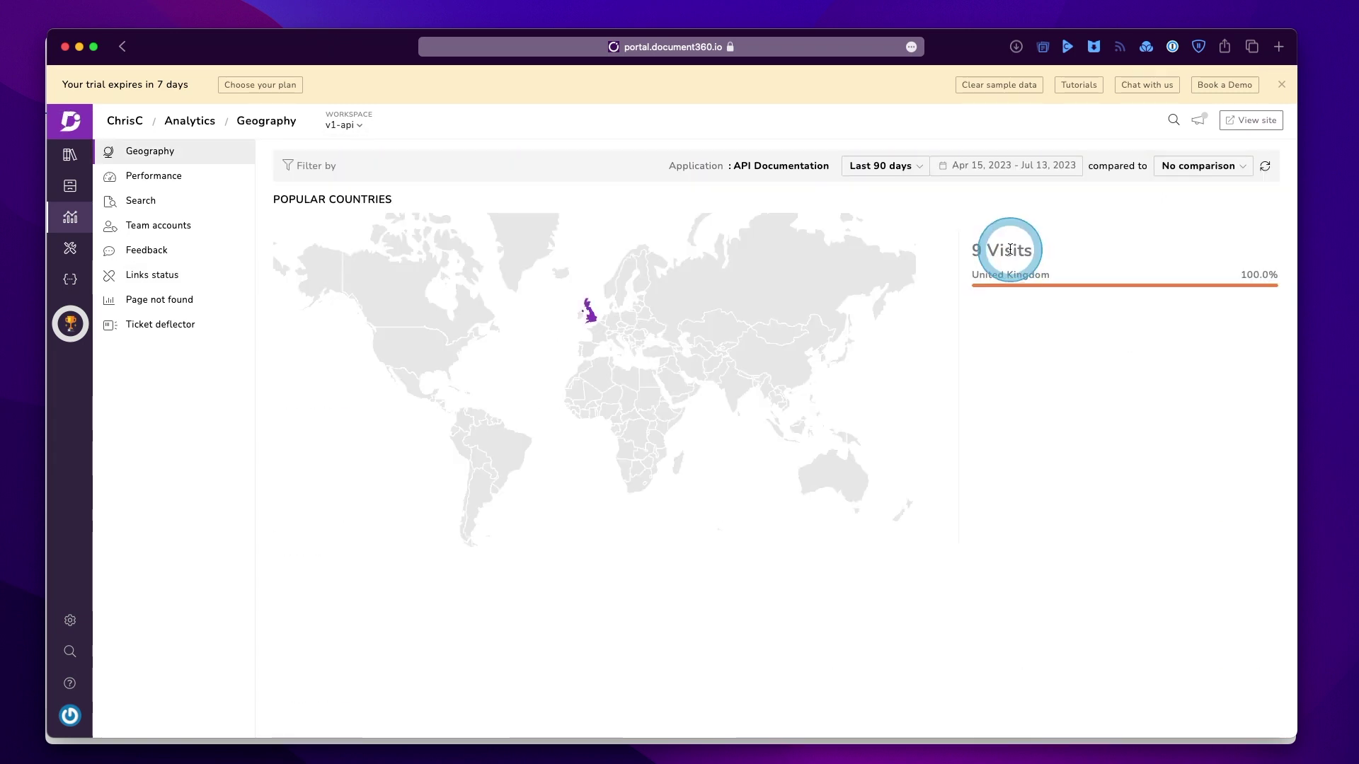
# Show v1-api Performance analytics: 0 likes, 0 dislikes, 9 views and 1 read.
pyautogui.click(143, 177)
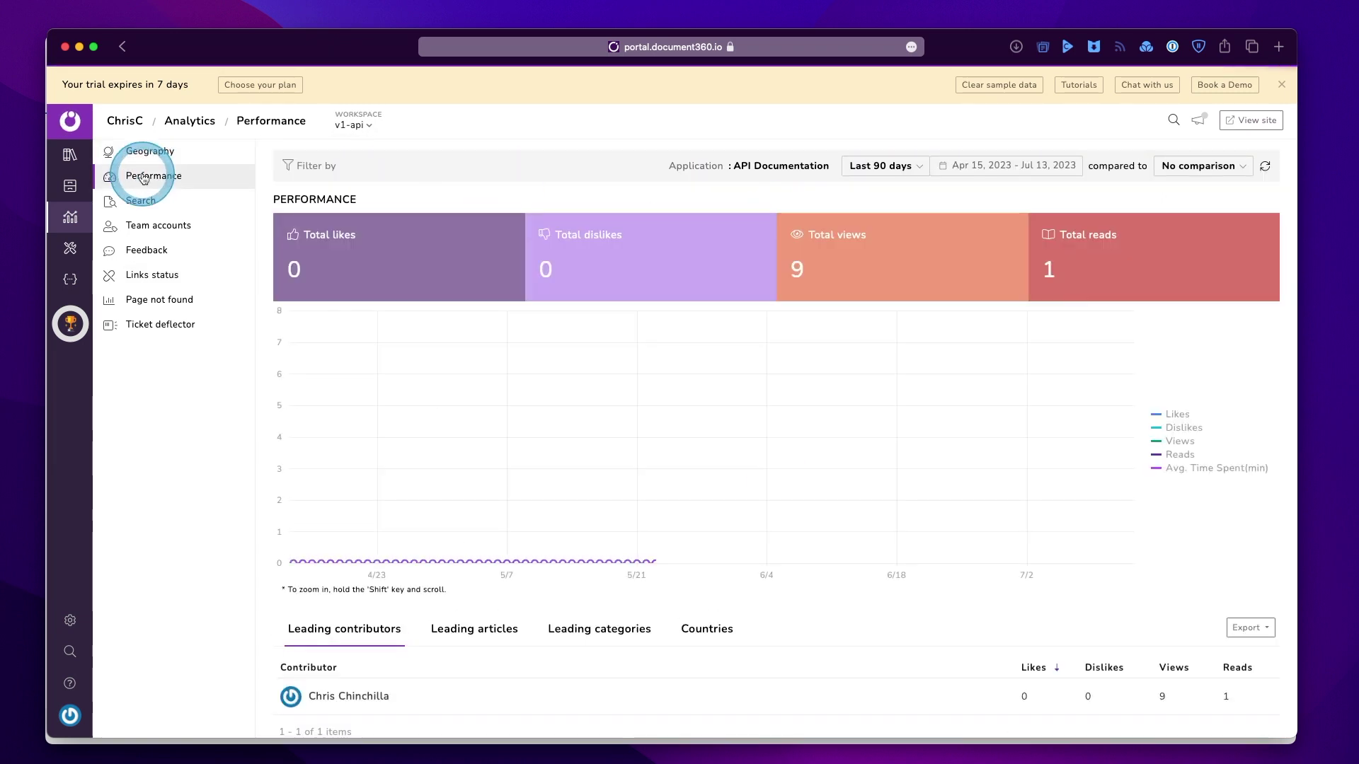
pyautogui.click(332, 300)
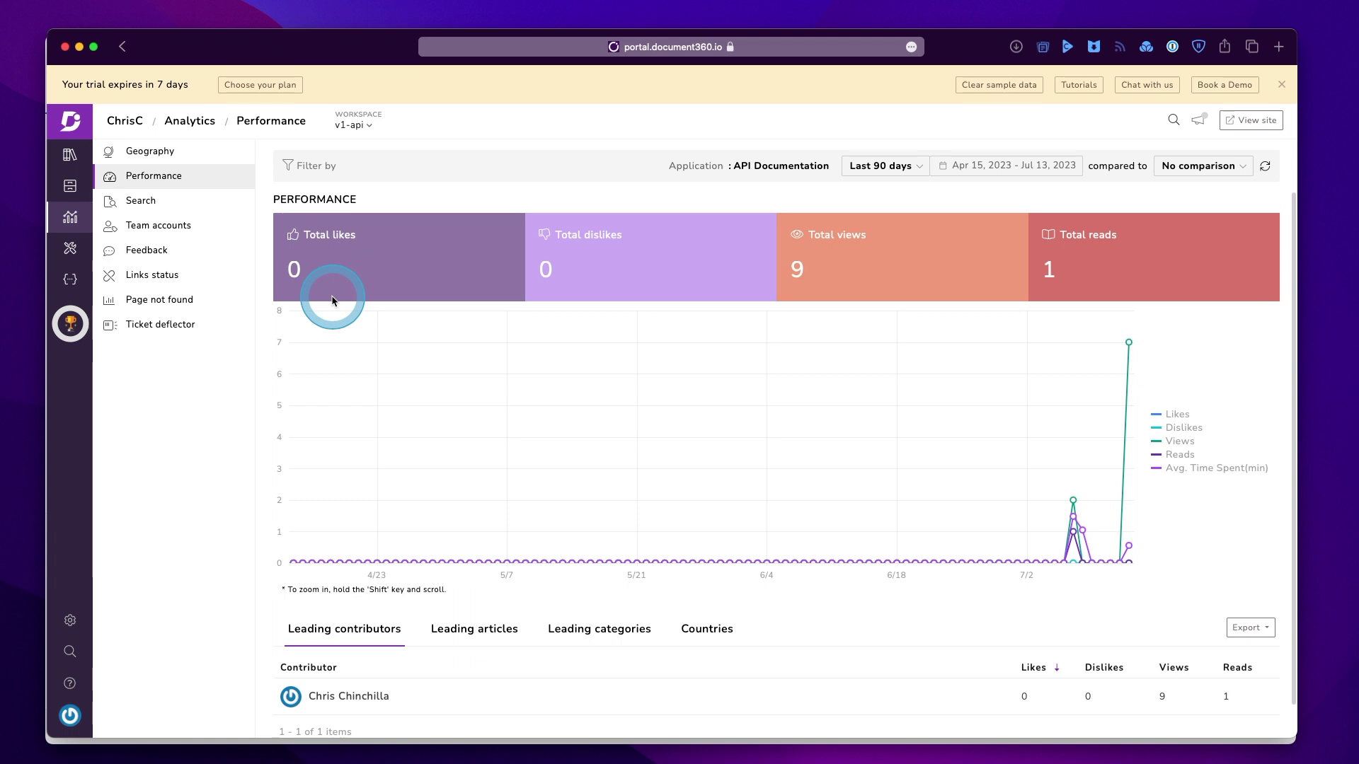
pyautogui.scroll(-1, 332, 301)
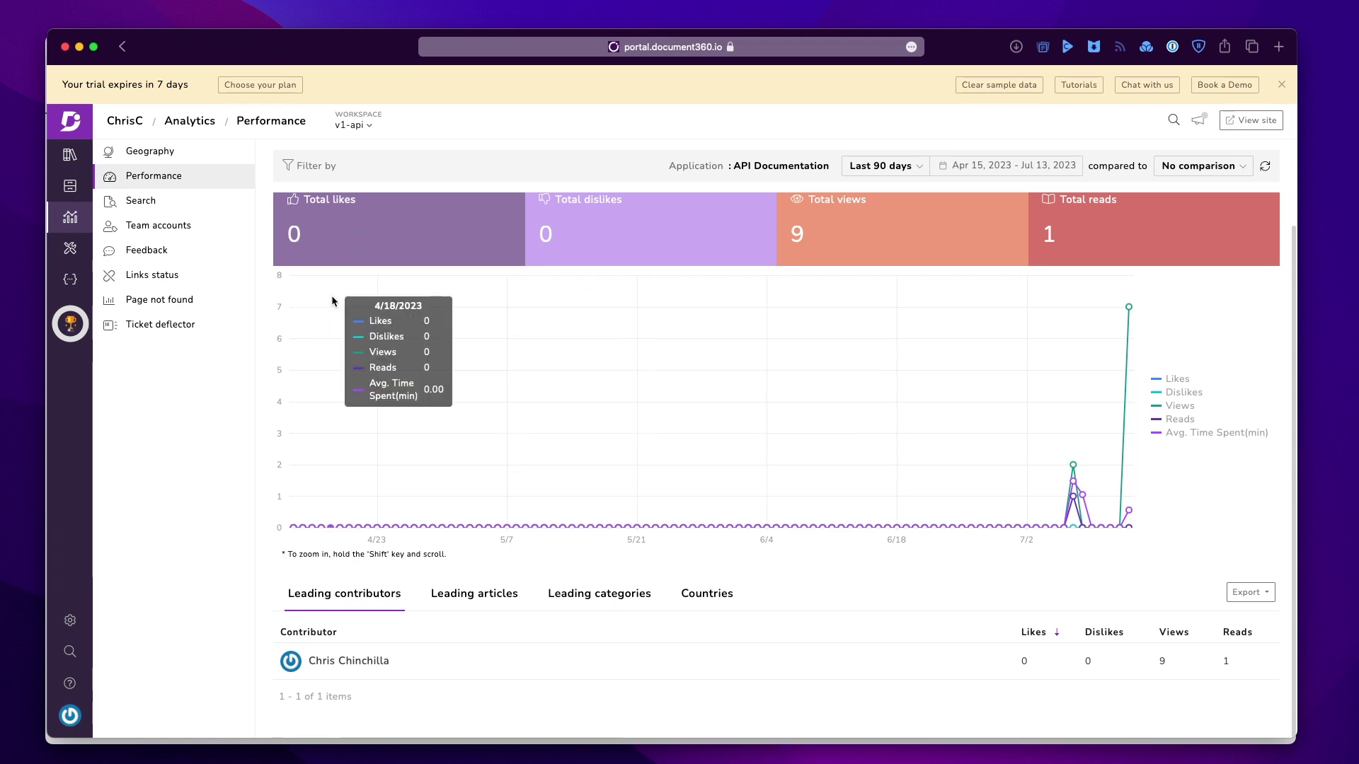
pyautogui.scroll(1, 332, 295)
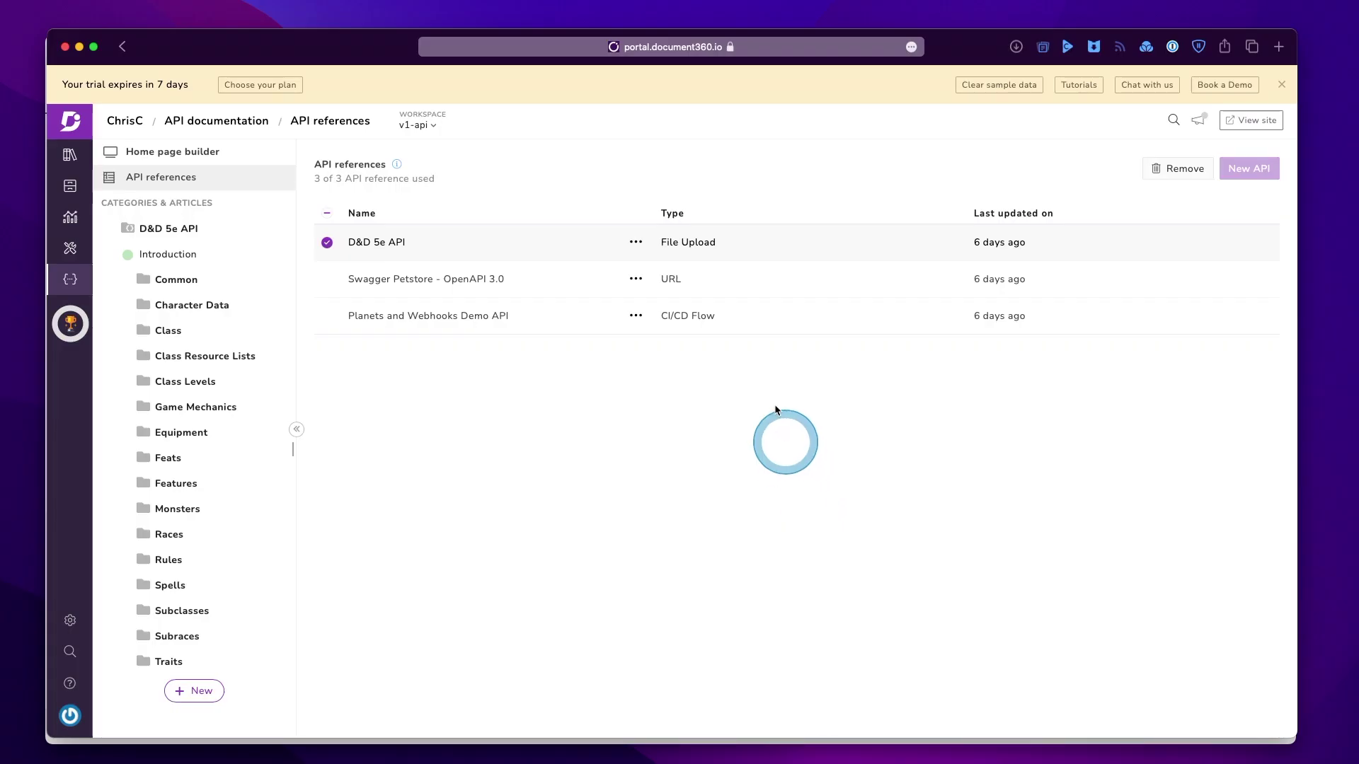
# View the D&D 5e API's logs, then close the logs panel.
pyautogui.click(733, 325)
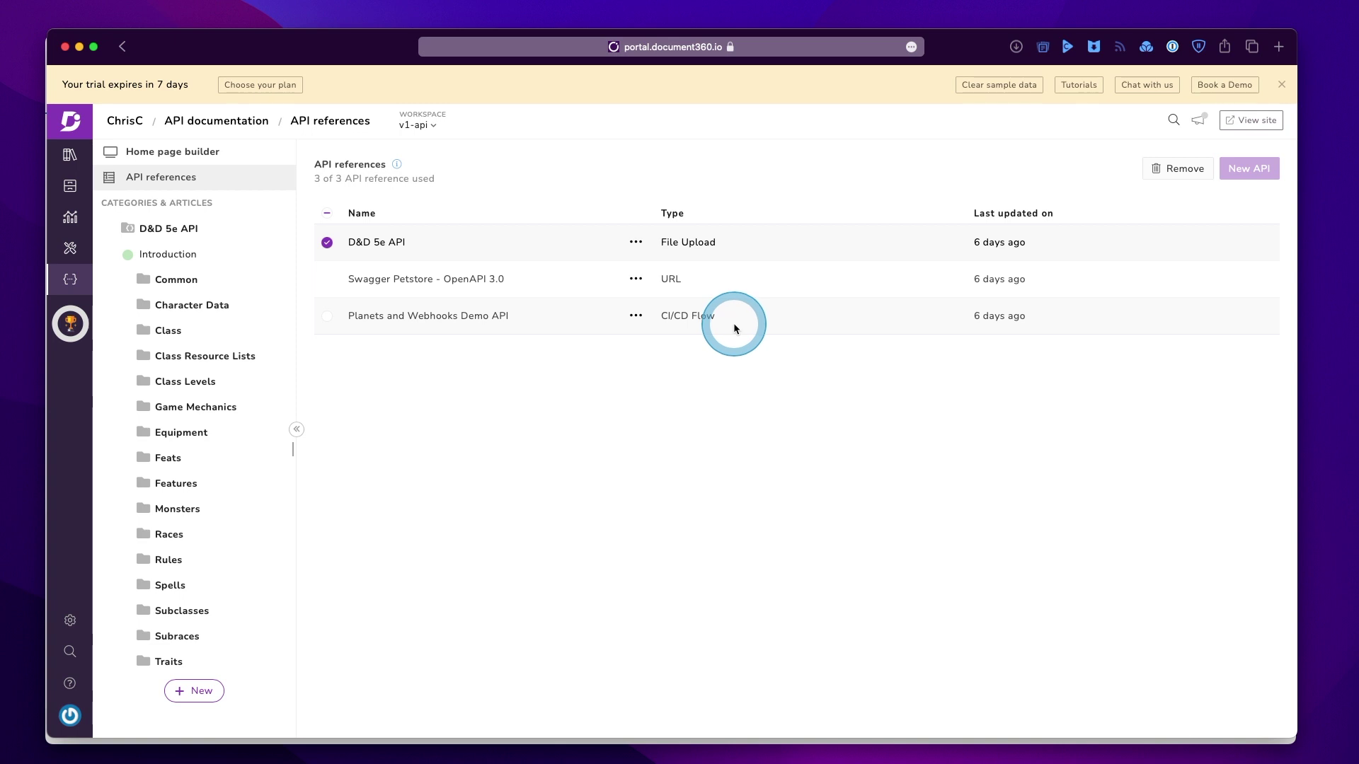
pyautogui.click(645, 249)
pyautogui.click(708, 348)
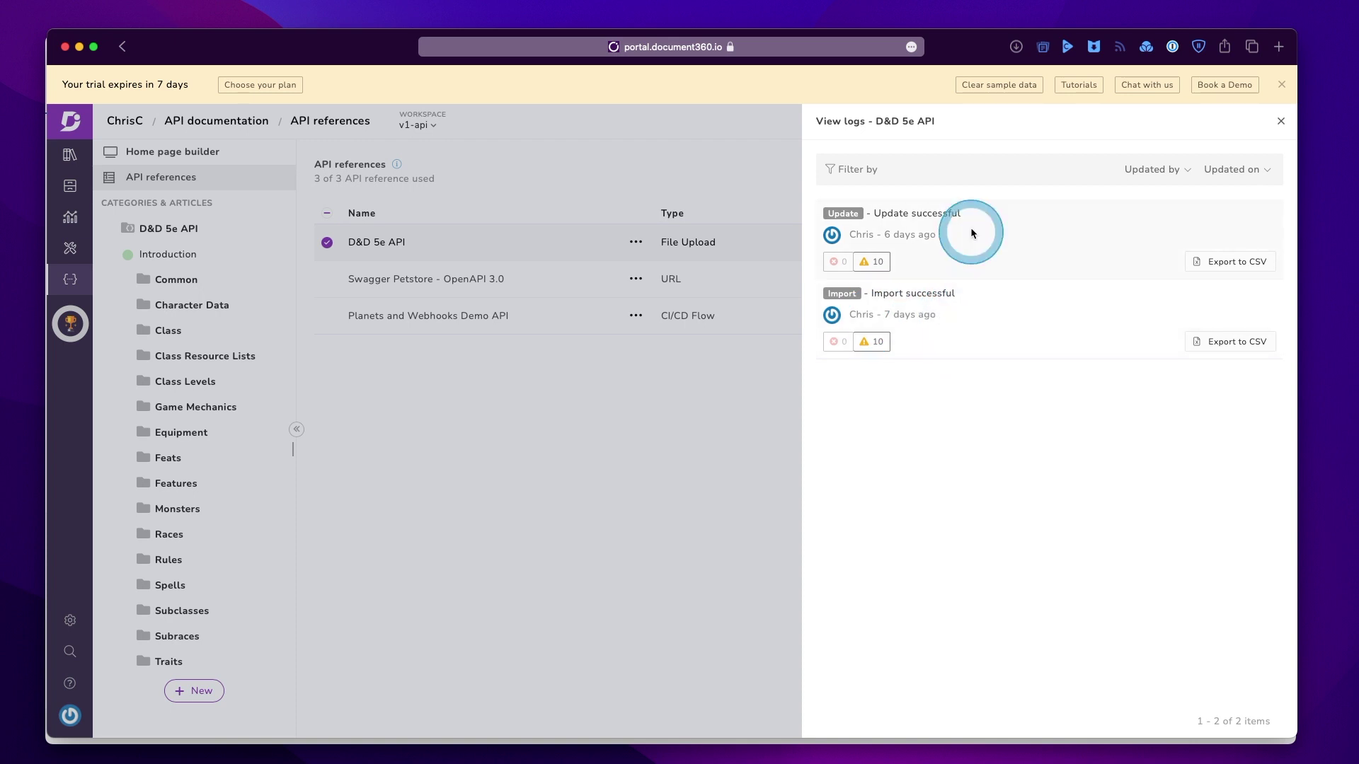
pyautogui.click(1279, 121)
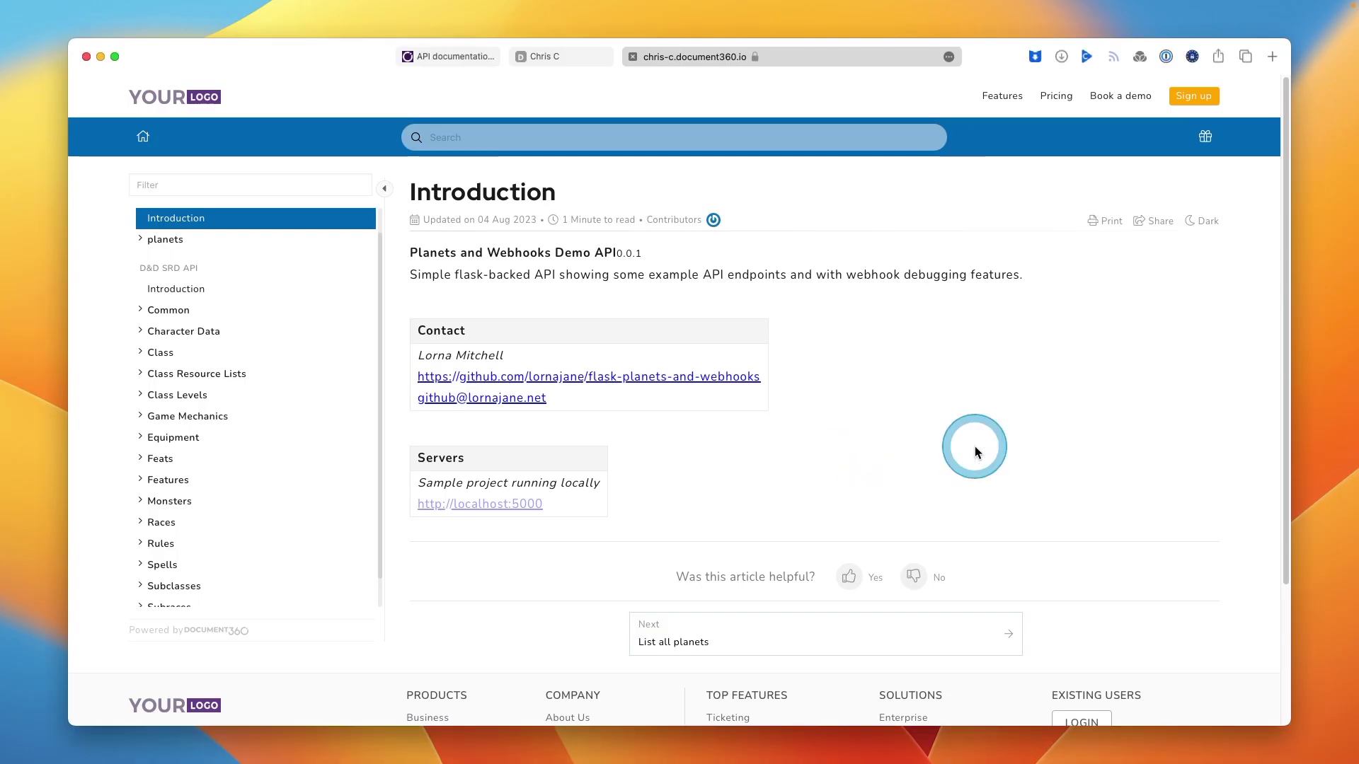
# Flag the Introduction article as inaccurate or irrelevant with a comment starting 'This is out'.
pyautogui.scroll(-20, 484, 368)
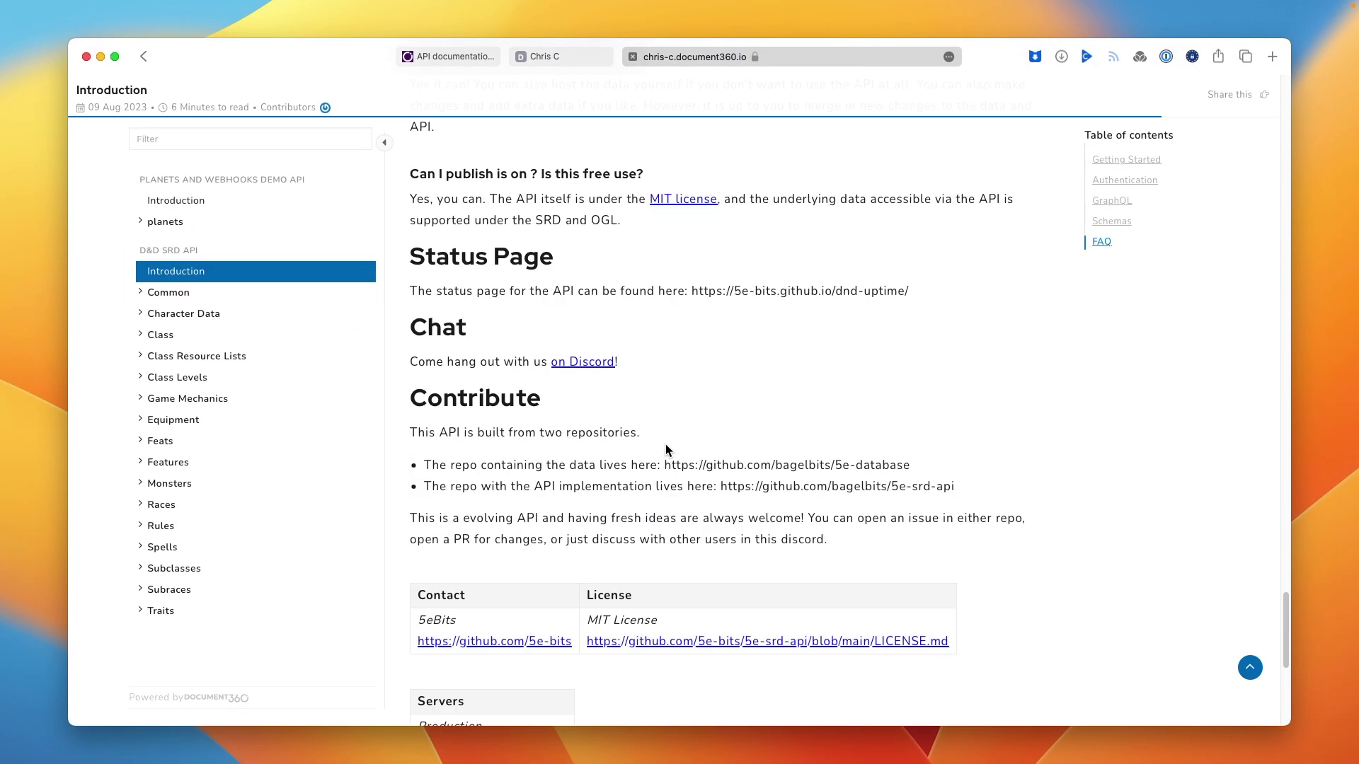
pyautogui.click(567, 482)
pyautogui.click(613, 570)
pyautogui.write('This is out of date.')
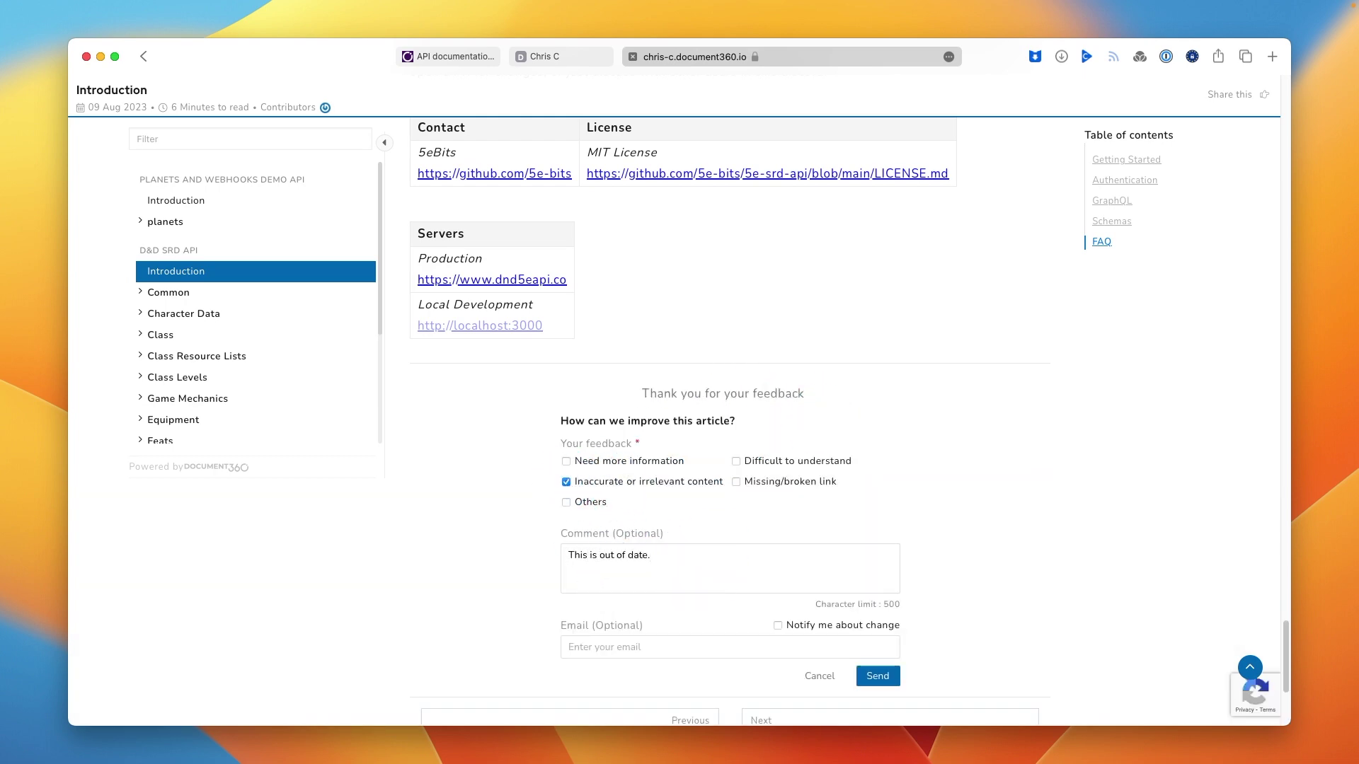
pyautogui.click(877, 676)
# Rate 'Get a class by index.' helpful with the comment 'So helpful, perfect!'.
pyautogui.click(160, 335)
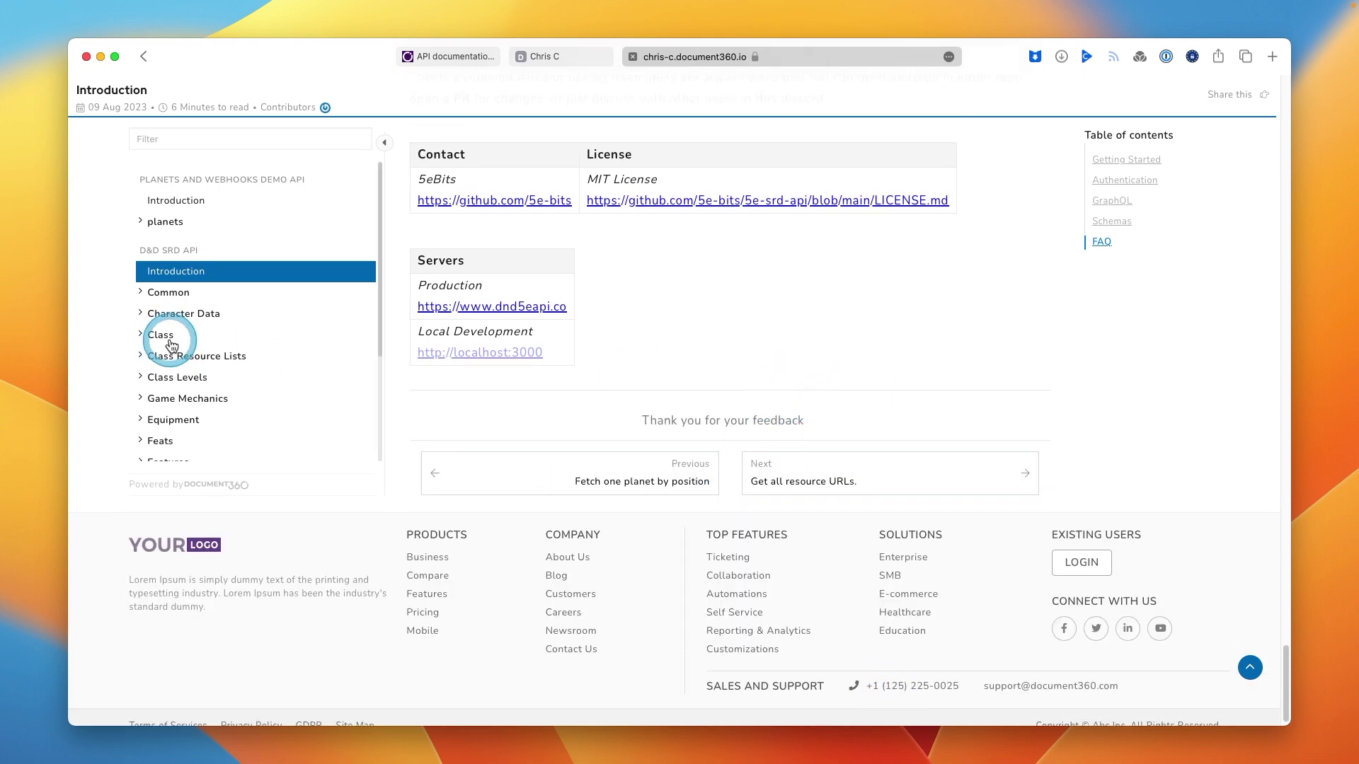
pyautogui.scroll(-5, 551, 526)
pyautogui.click(708, 470)
pyautogui.click(795, 500)
pyautogui.write('So helpful, perfect!')
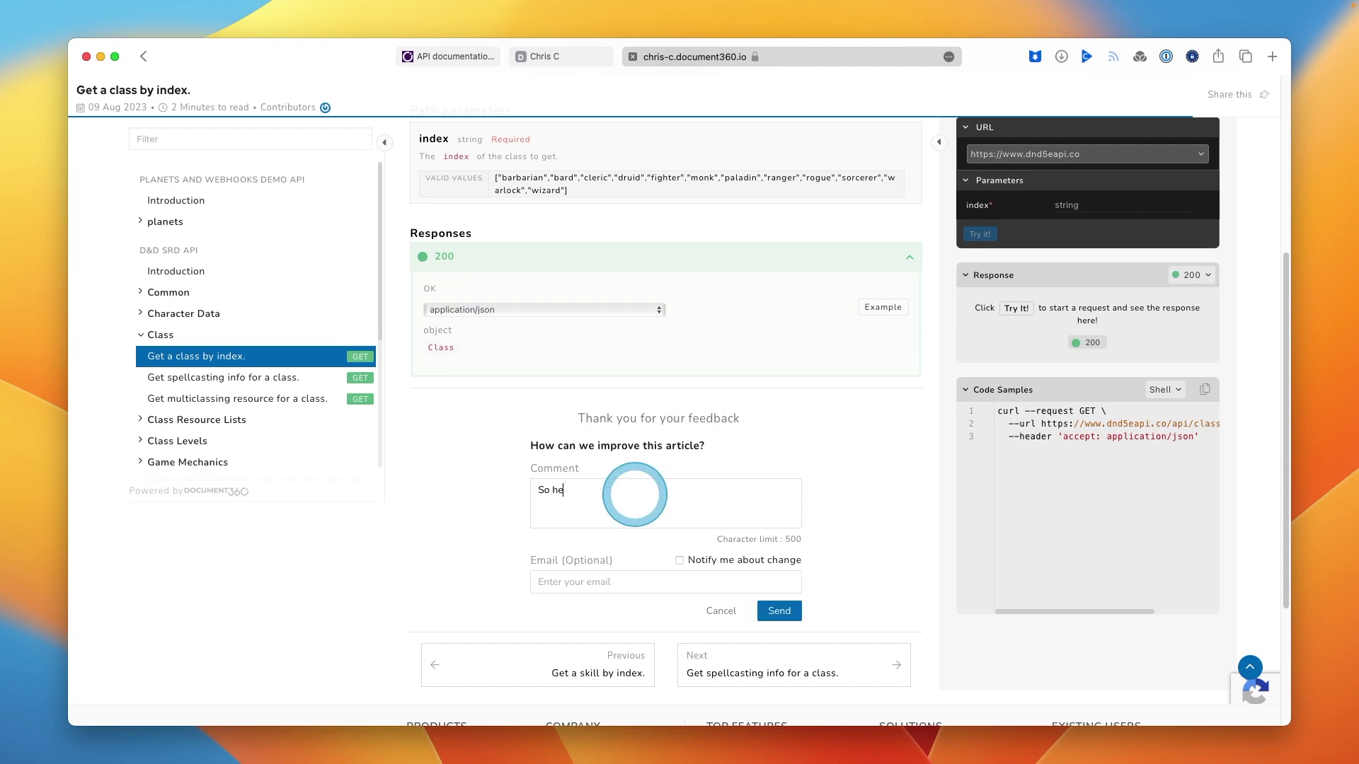
pyautogui.click(779, 611)
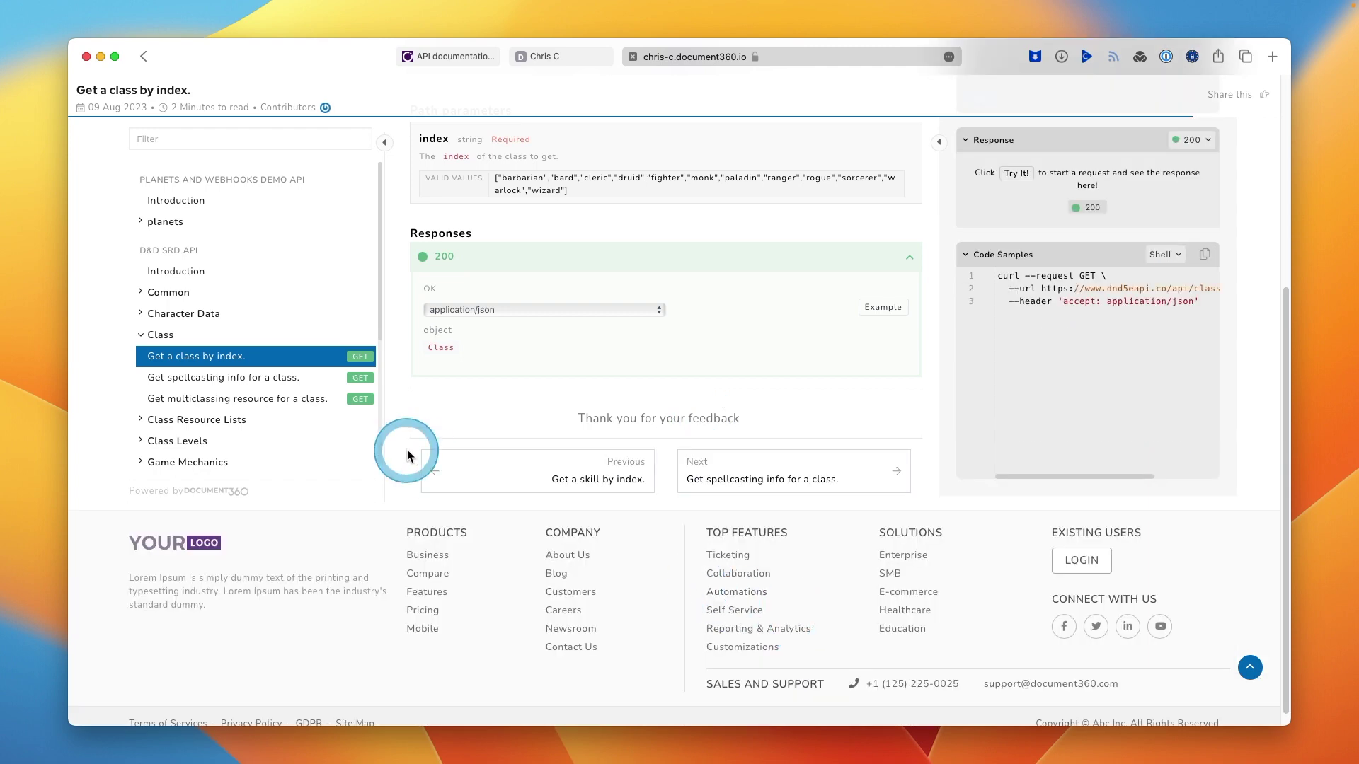
# Rate the multiclassing article helpful with a comment starting 'It's good,'.
pyautogui.click(240, 399)
pyautogui.scroll(-10, 711, 554)
pyautogui.click(698, 470)
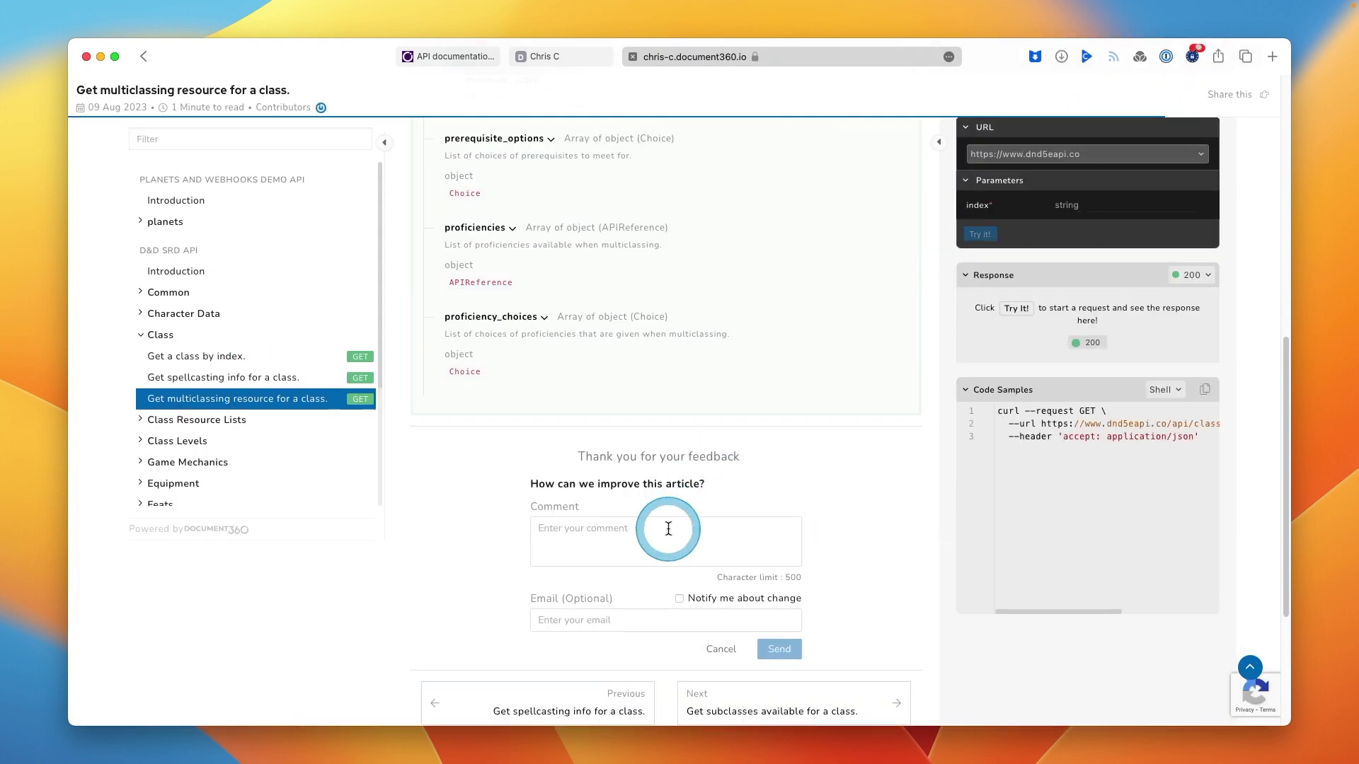
pyautogui.click(673, 528)
pyautogui.write("It's good, but there's a small typo.")
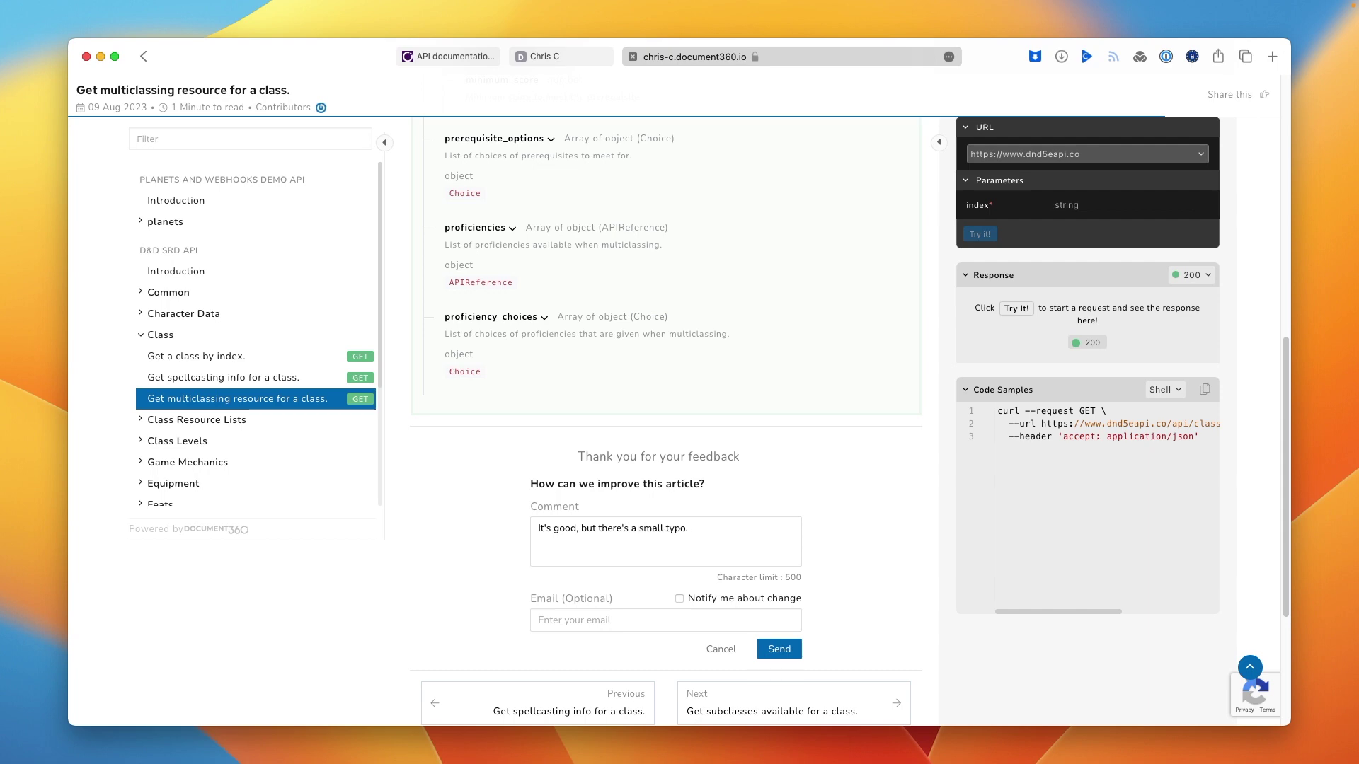
pyautogui.click(779, 649)
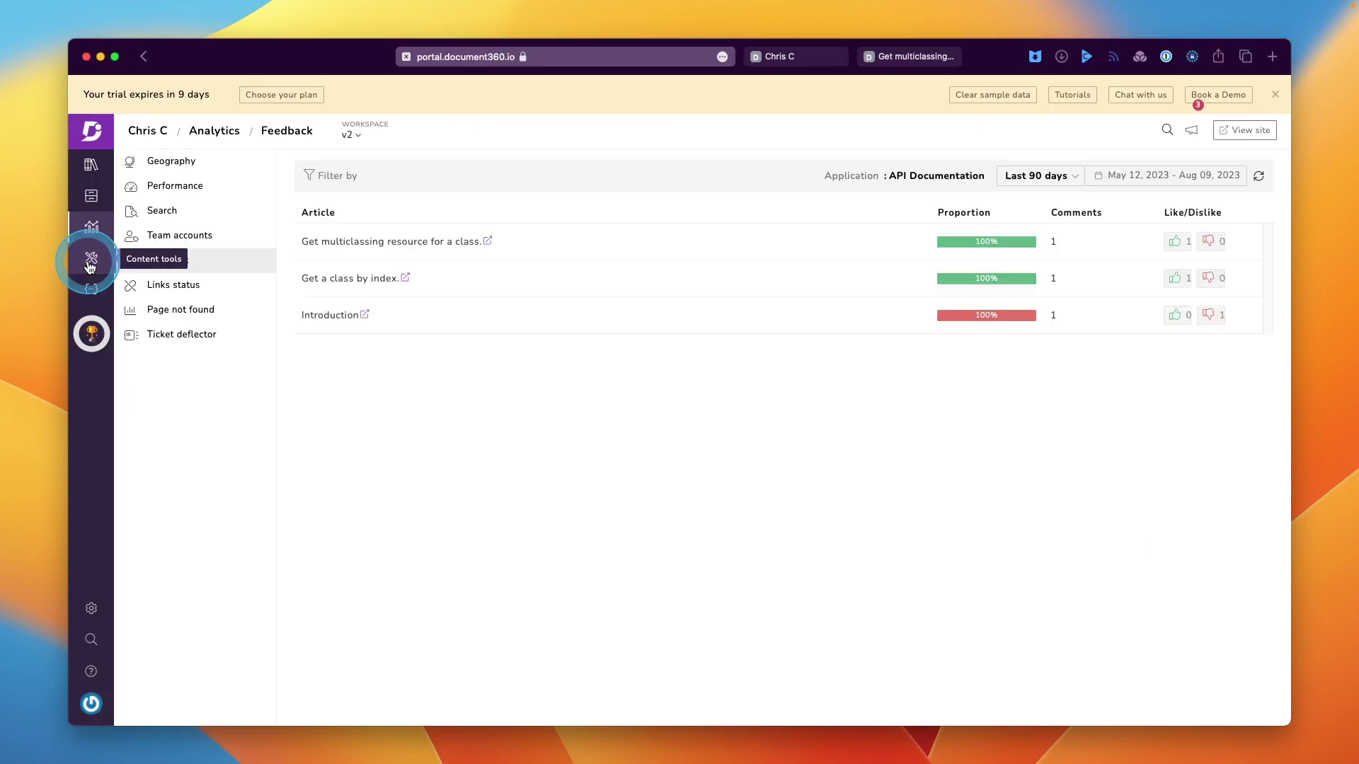
pyautogui.click(91, 260)
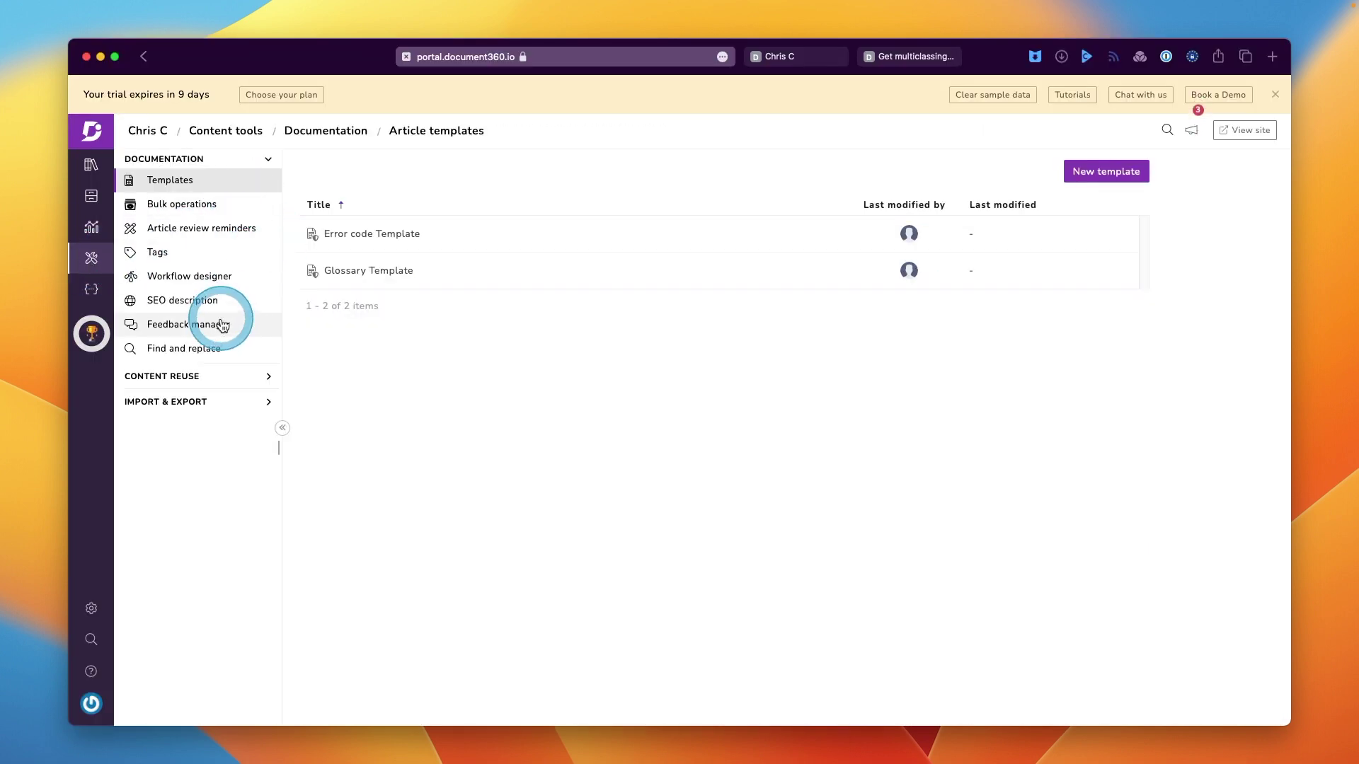
# Browse the Feedback manager comments and select the small-typo comment.
pyautogui.click(191, 327)
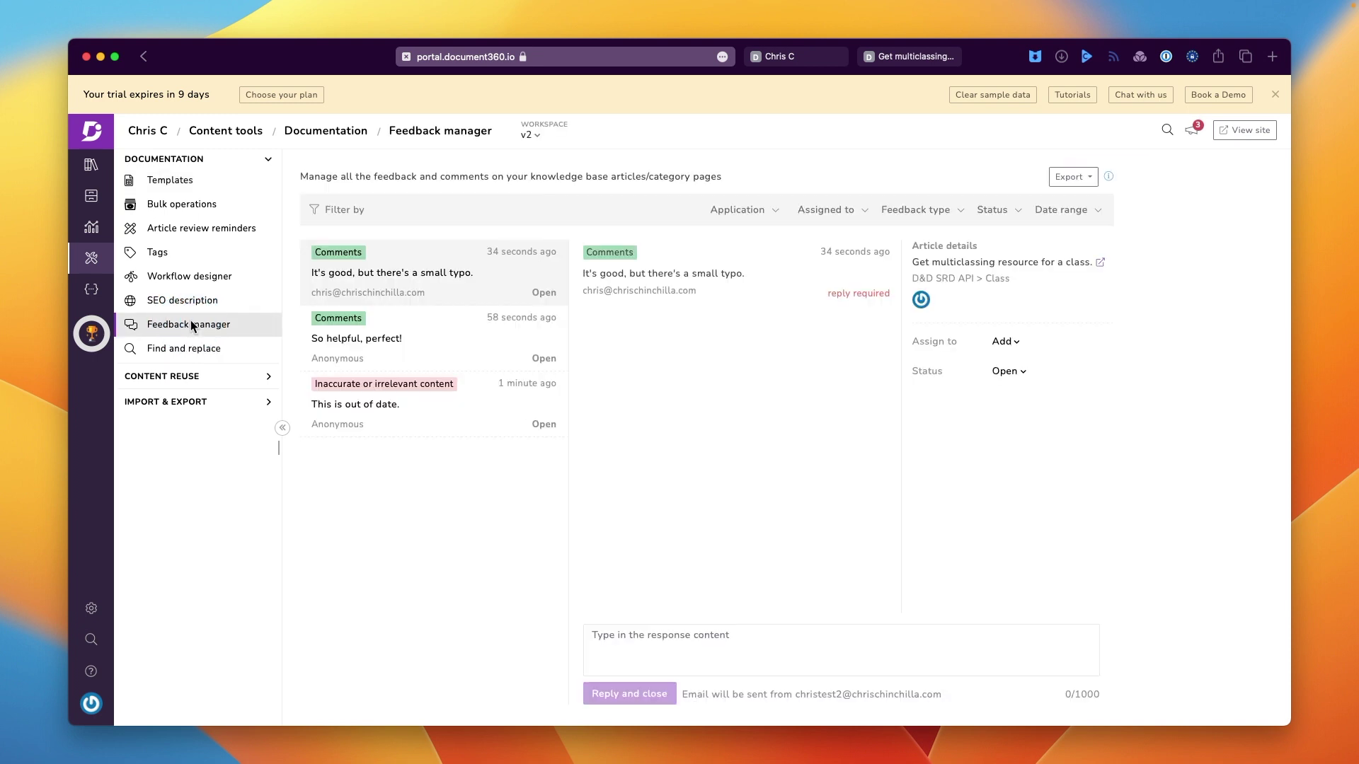
pyautogui.click(465, 276)
pyautogui.click(609, 273)
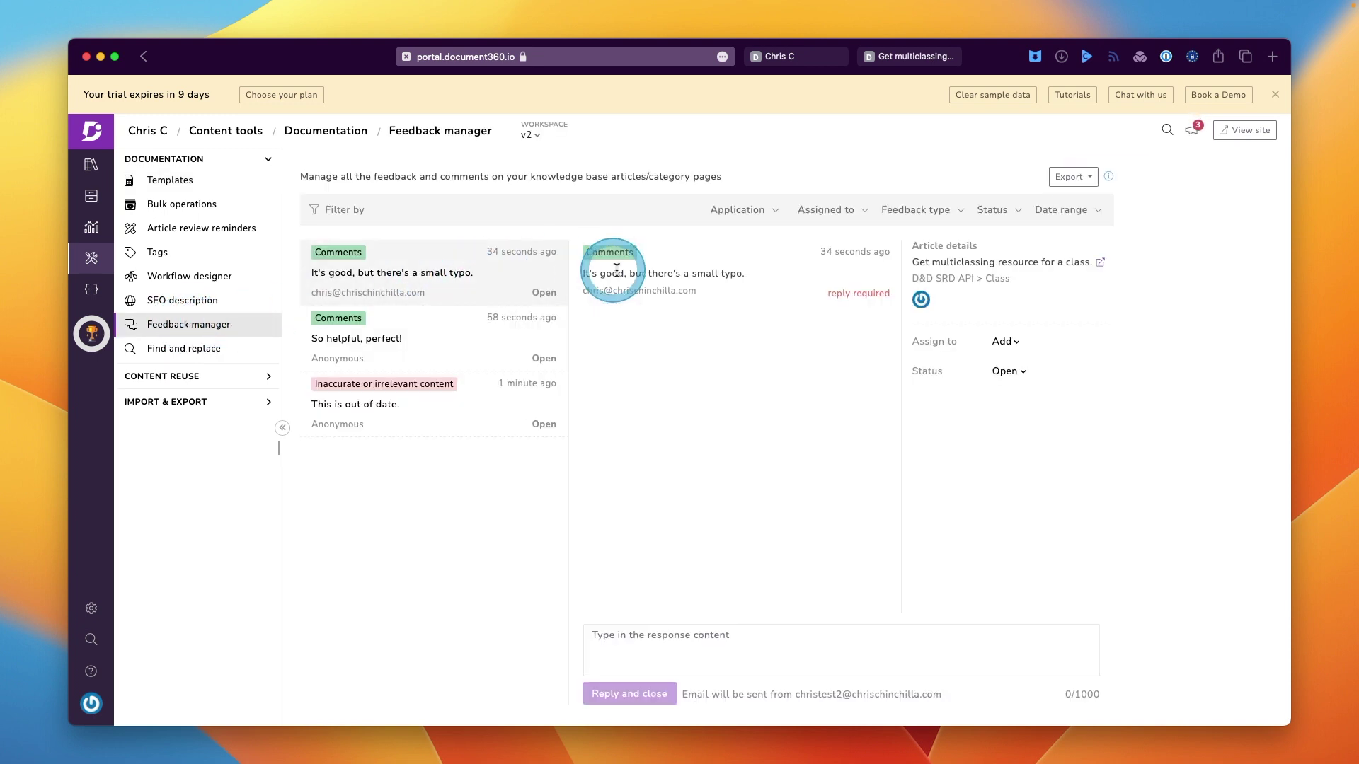
pyautogui.click(464, 345)
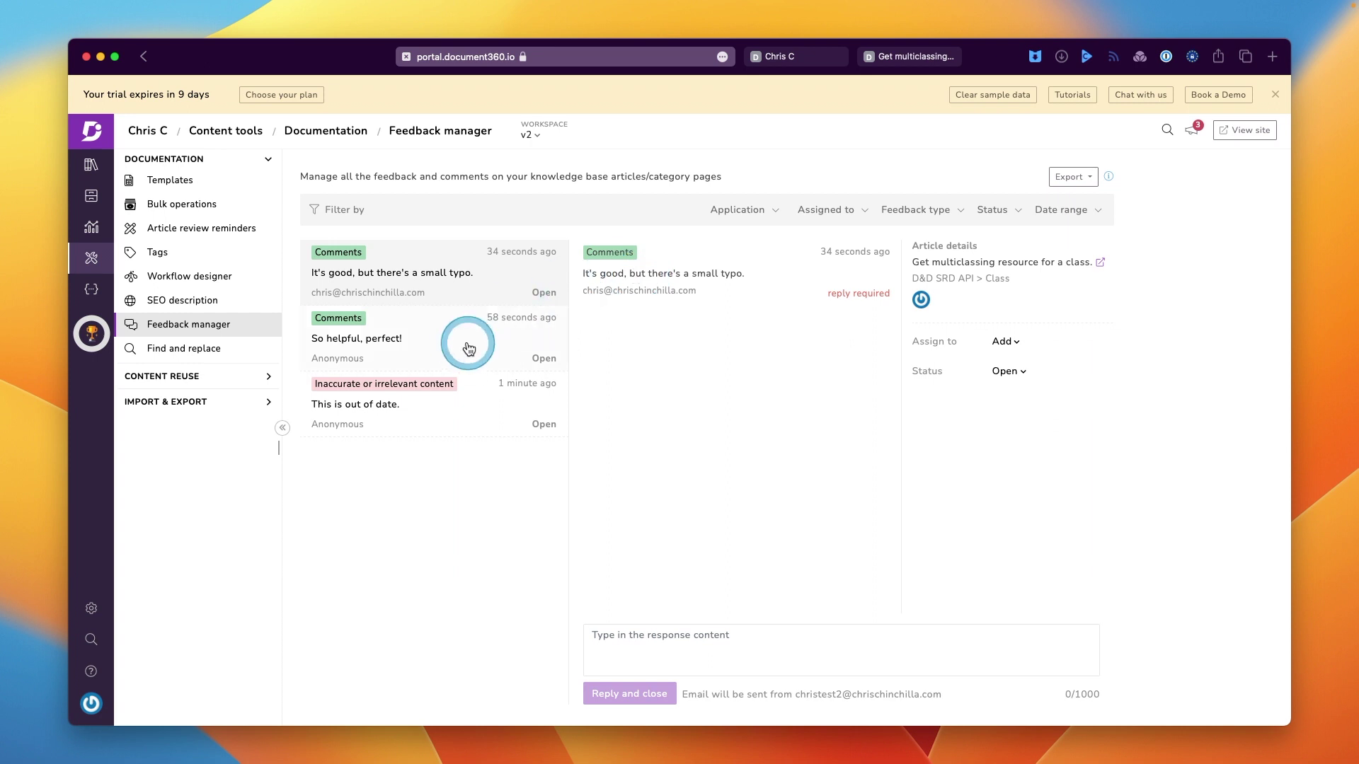
pyautogui.click(447, 409)
pyautogui.click(459, 321)
pyautogui.click(453, 276)
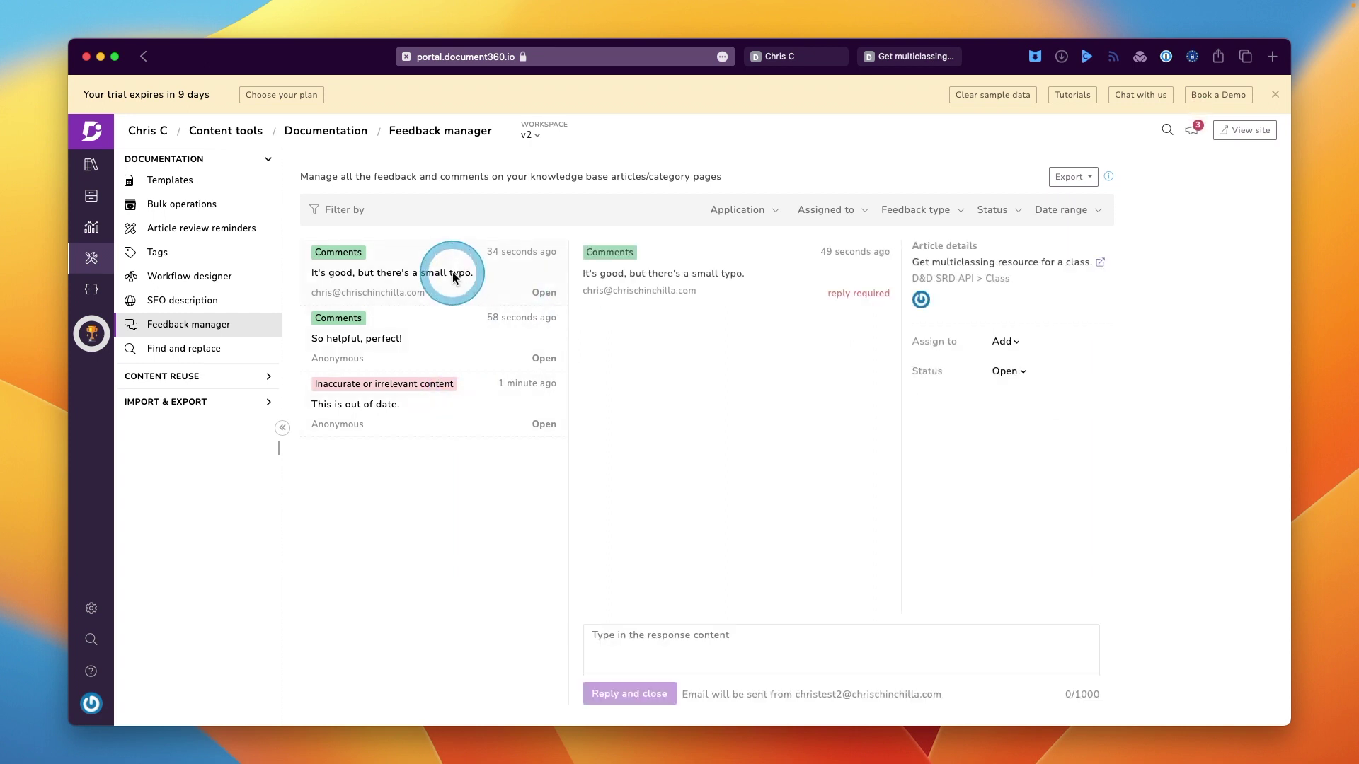
# Set the typo comment In progress, reply 'Thank you so much, I have fixed this now.' and close it.
pyautogui.click(1008, 371)
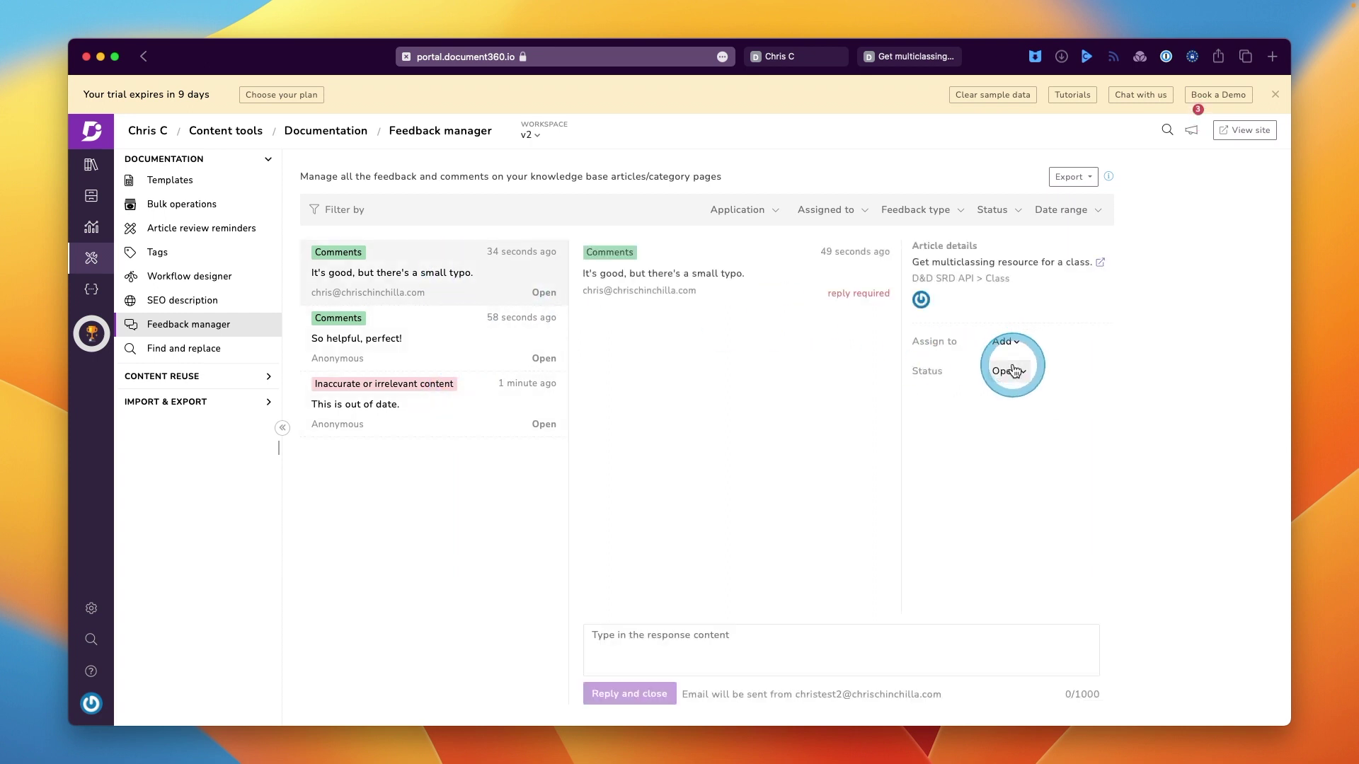
pyautogui.click(889, 451)
pyautogui.click(680, 654)
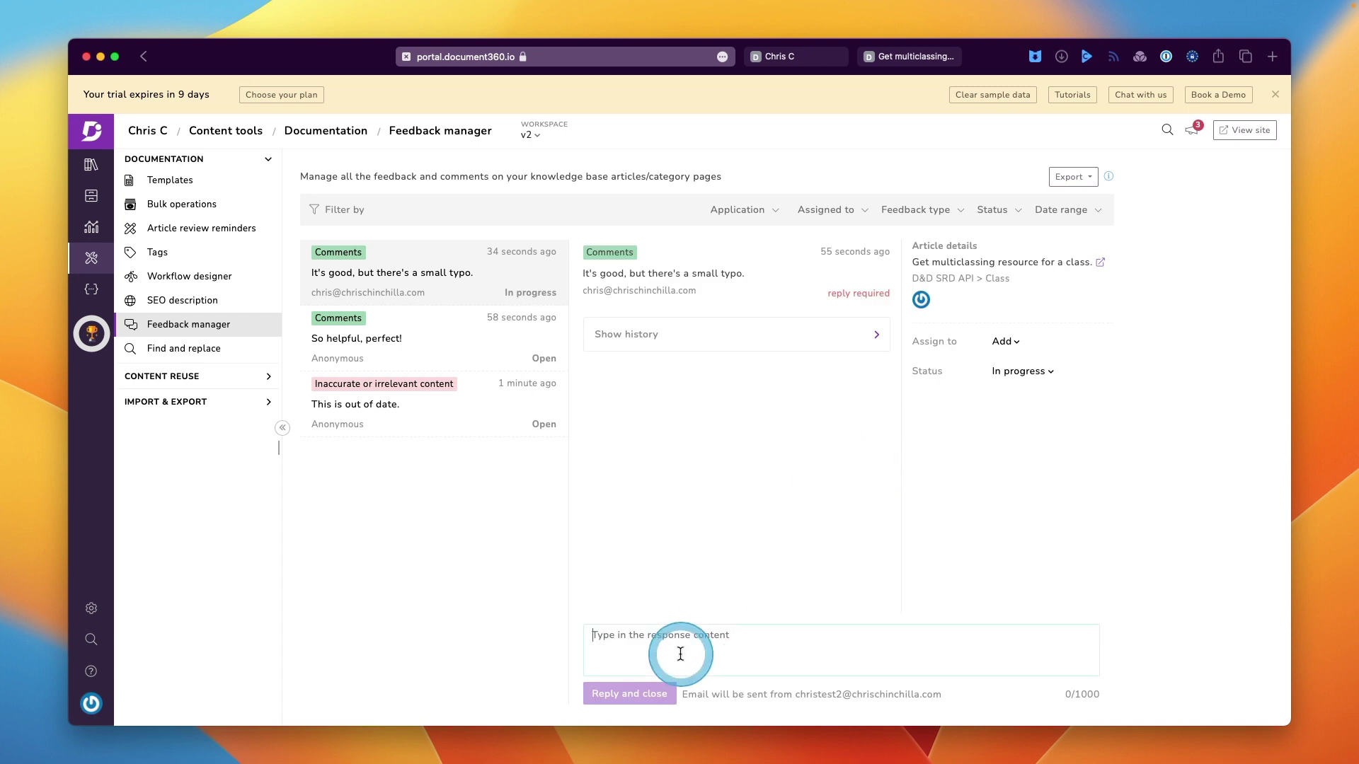
pyautogui.write('Thank you so much, I have fixed this now.')
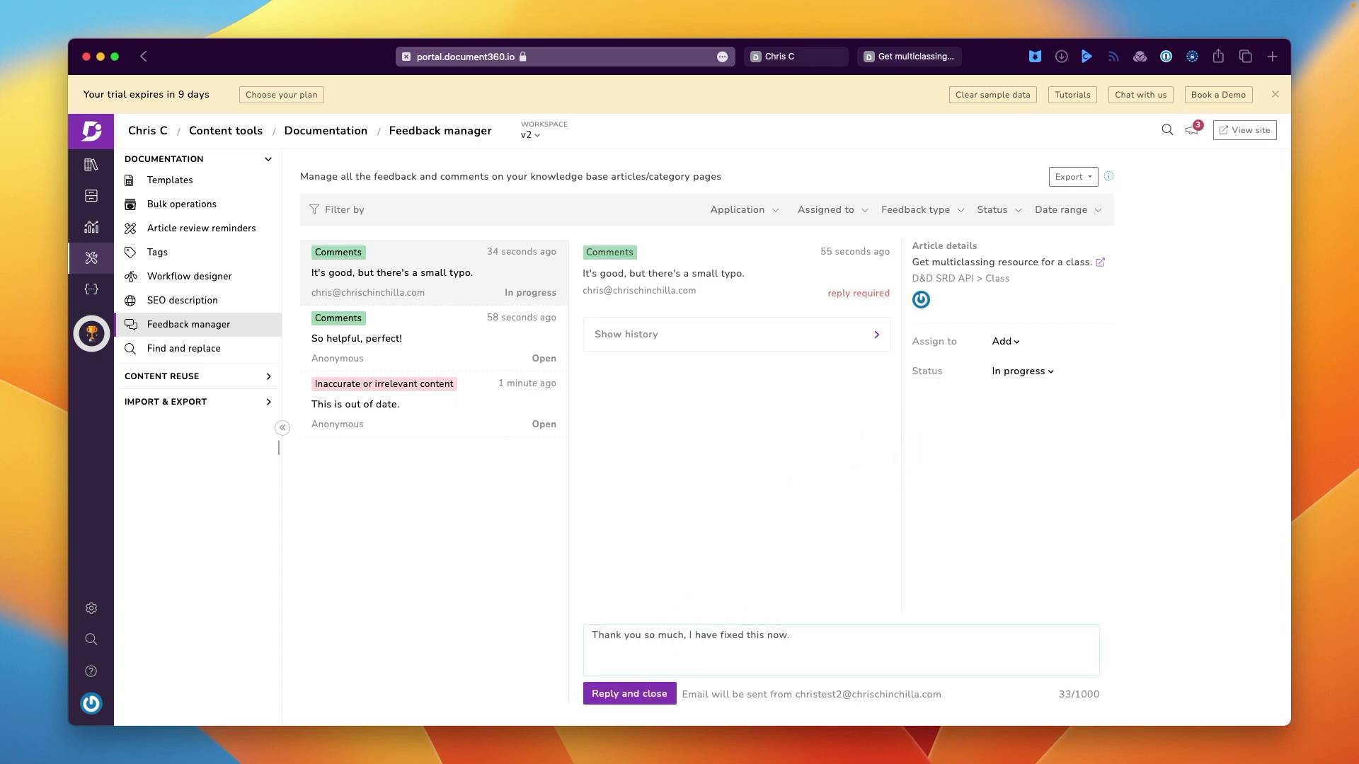
pyautogui.click(665, 693)
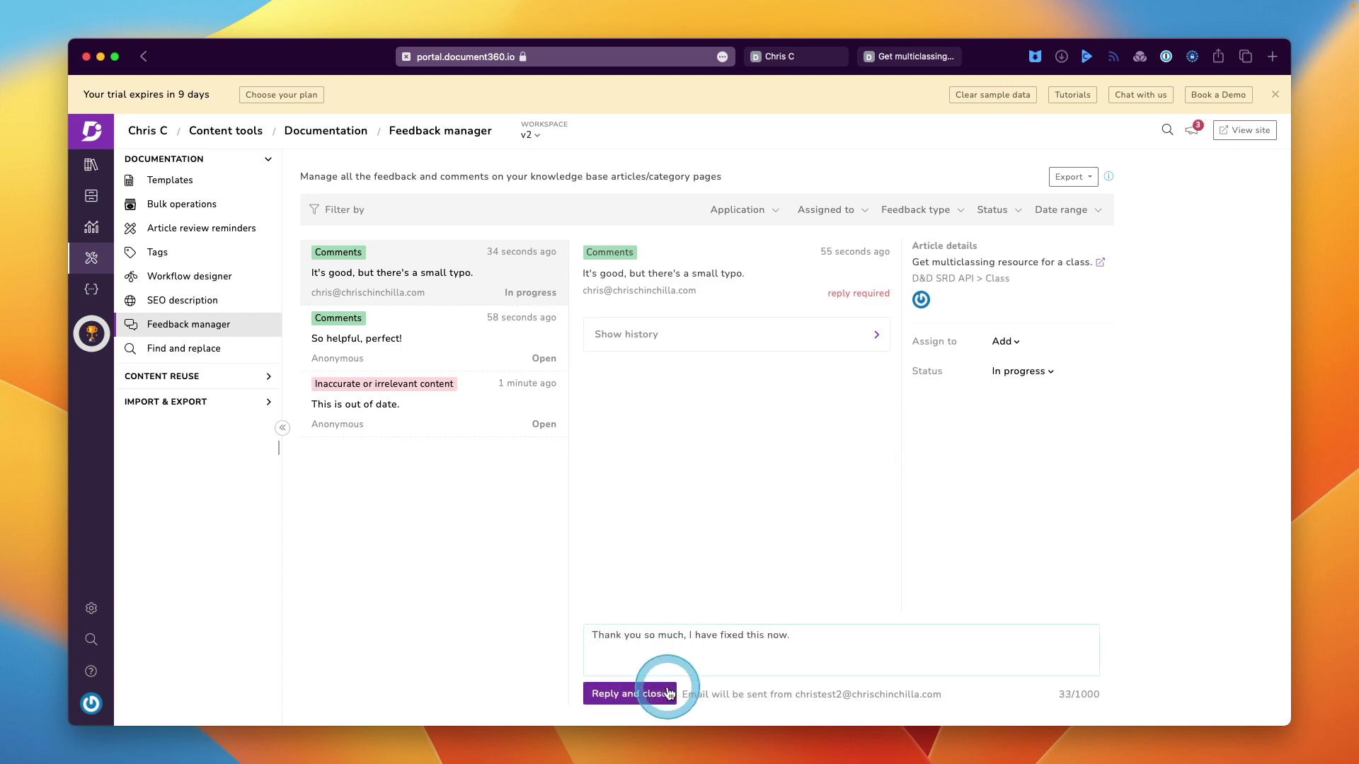
pyautogui.moveTo(668, 693)
pyautogui.mouseDown()
pyautogui.moveTo(718, 549)
pyautogui.moveTo(764, 492)
pyautogui.moveTo(446, 403)
pyautogui.moveTo(467, 408)
pyautogui.mouseUp()
# Export the feedback list and the page-not-found report as CSV.
pyautogui.click(1072, 177)
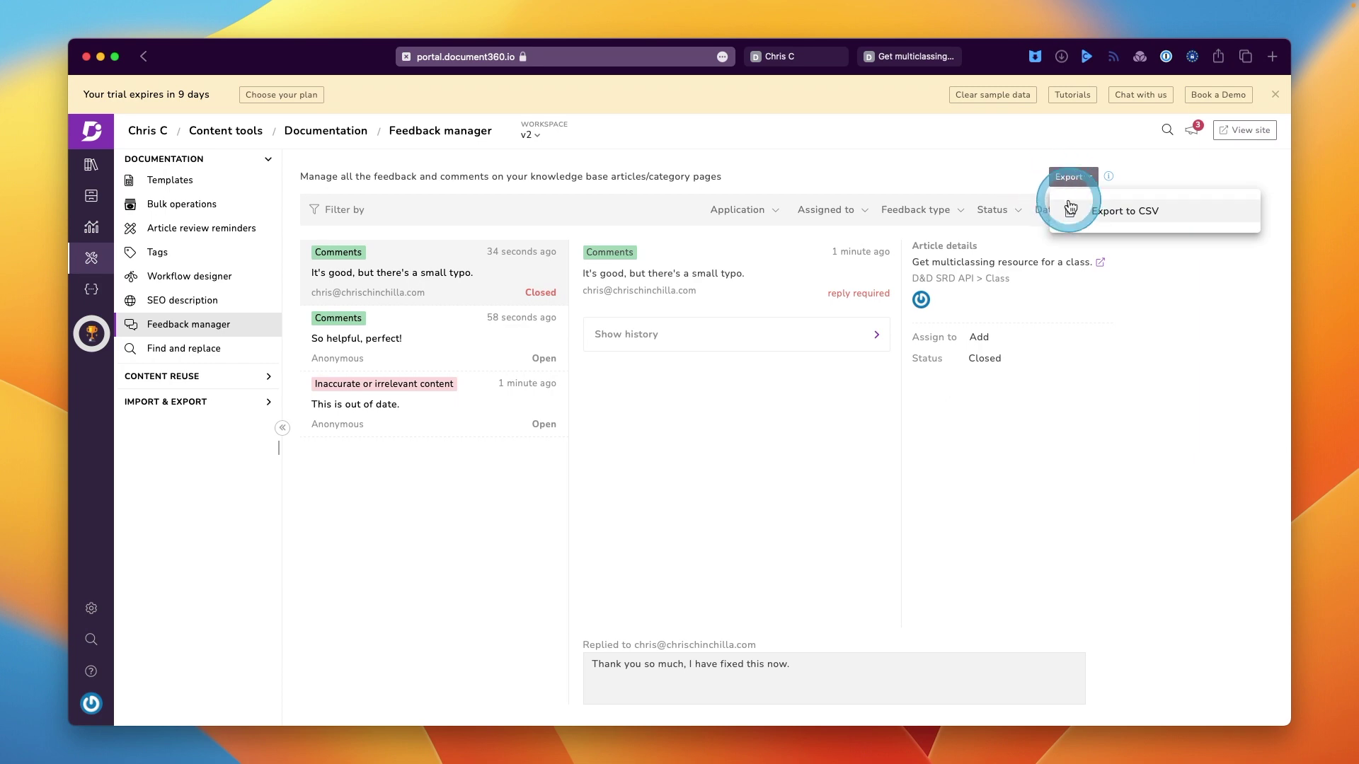
pyautogui.click(1072, 208)
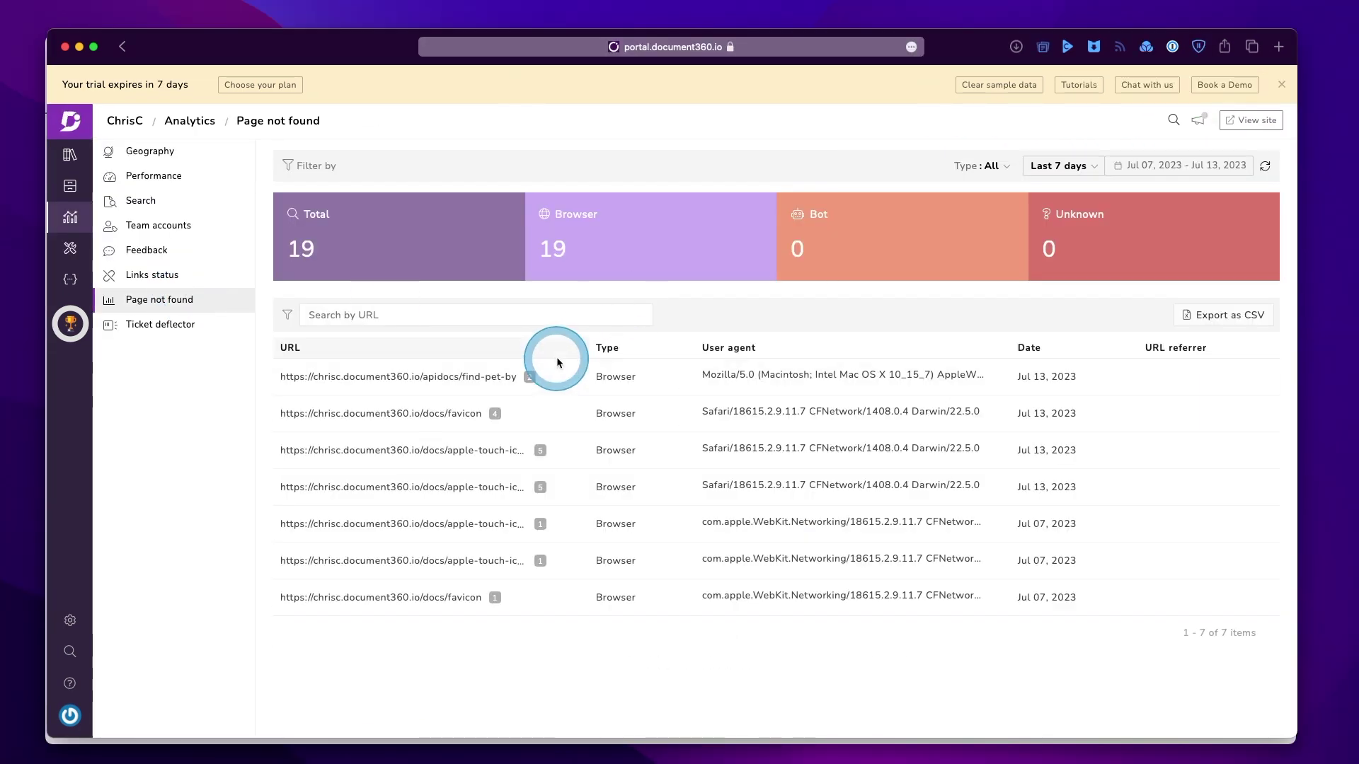
pyautogui.click(1231, 322)
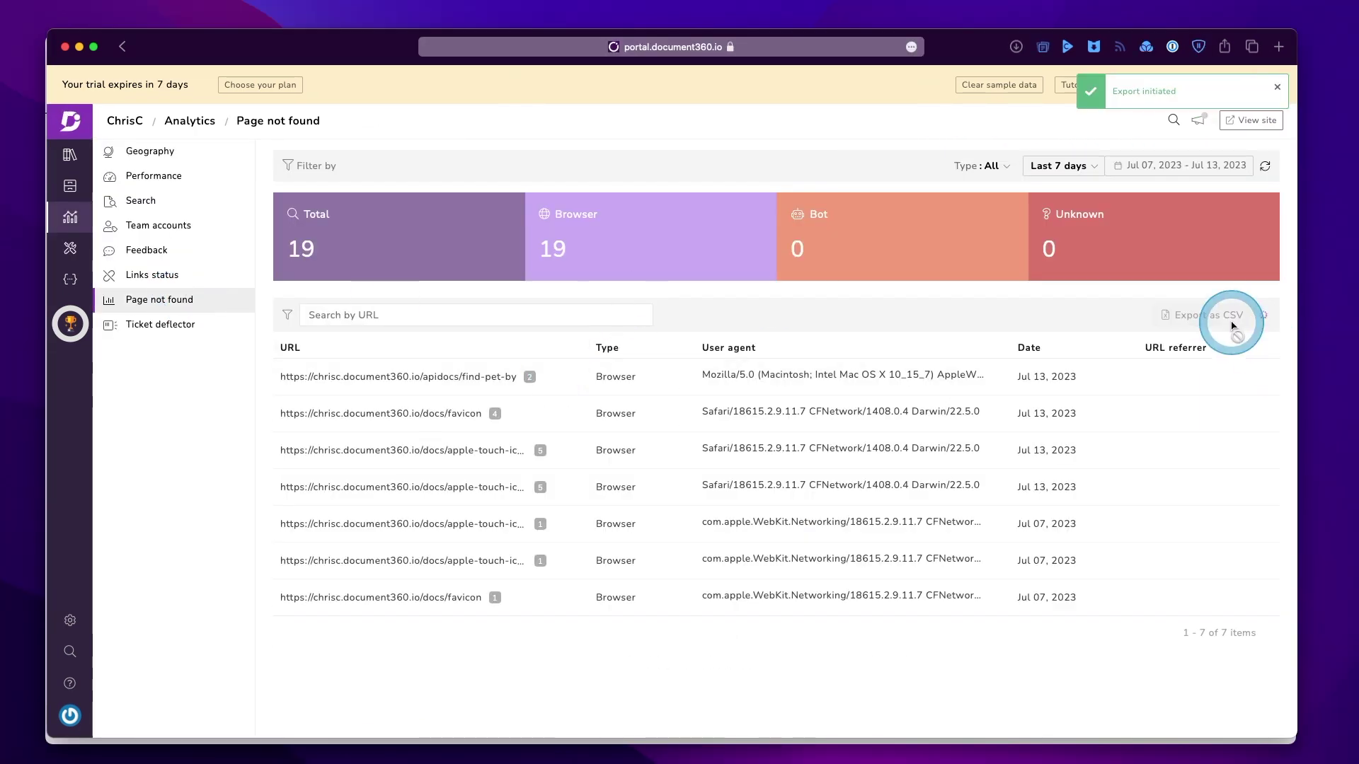
pyautogui.click(1155, 319)
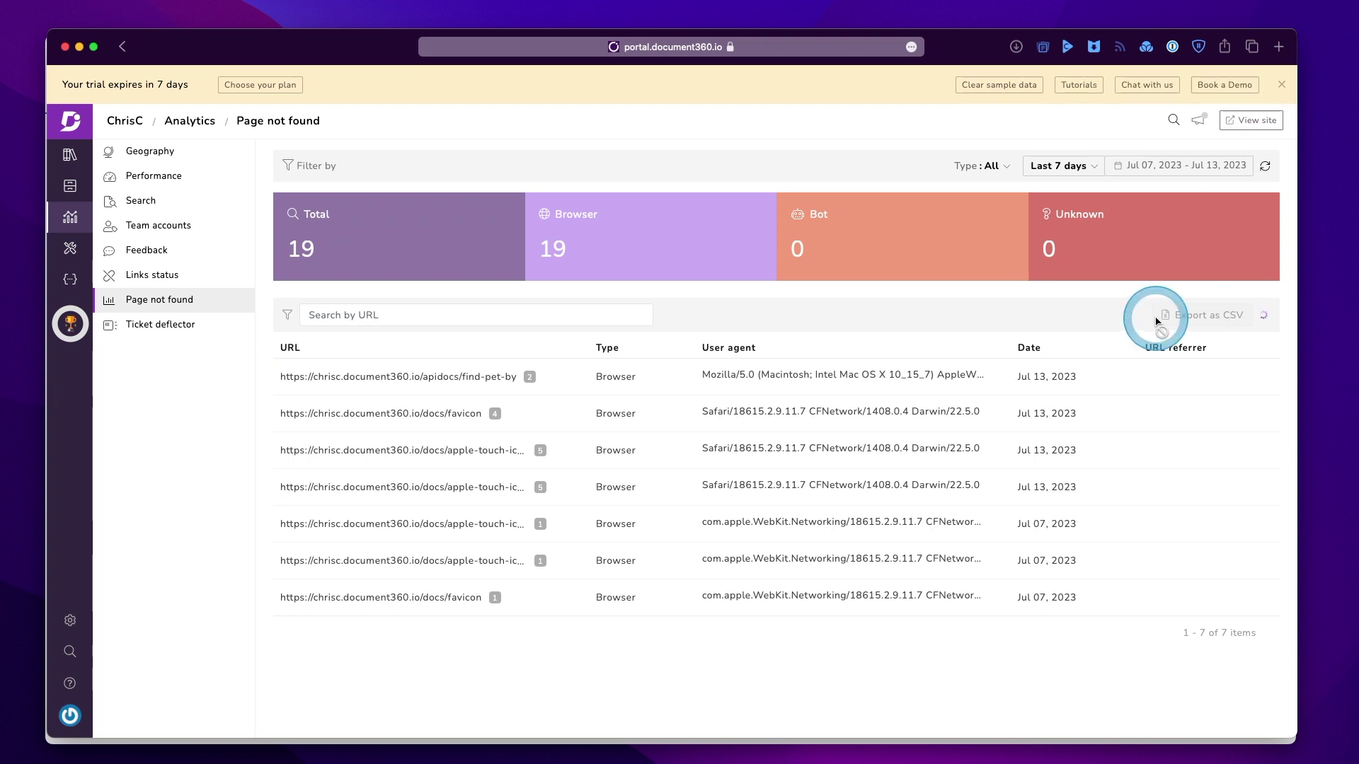
# Export the v1-api Links status report as CSV.
pyautogui.click(296, 303)
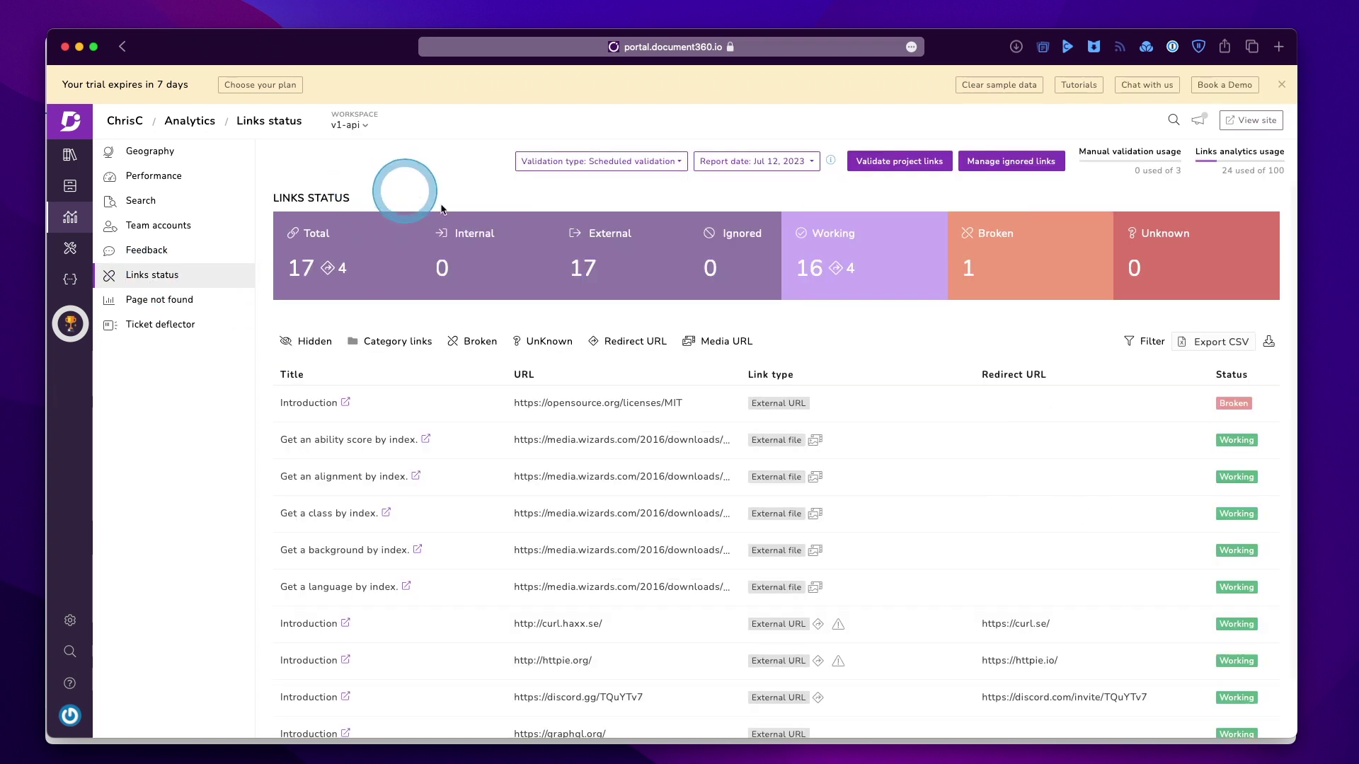
pyautogui.scroll(-2, 582, 263)
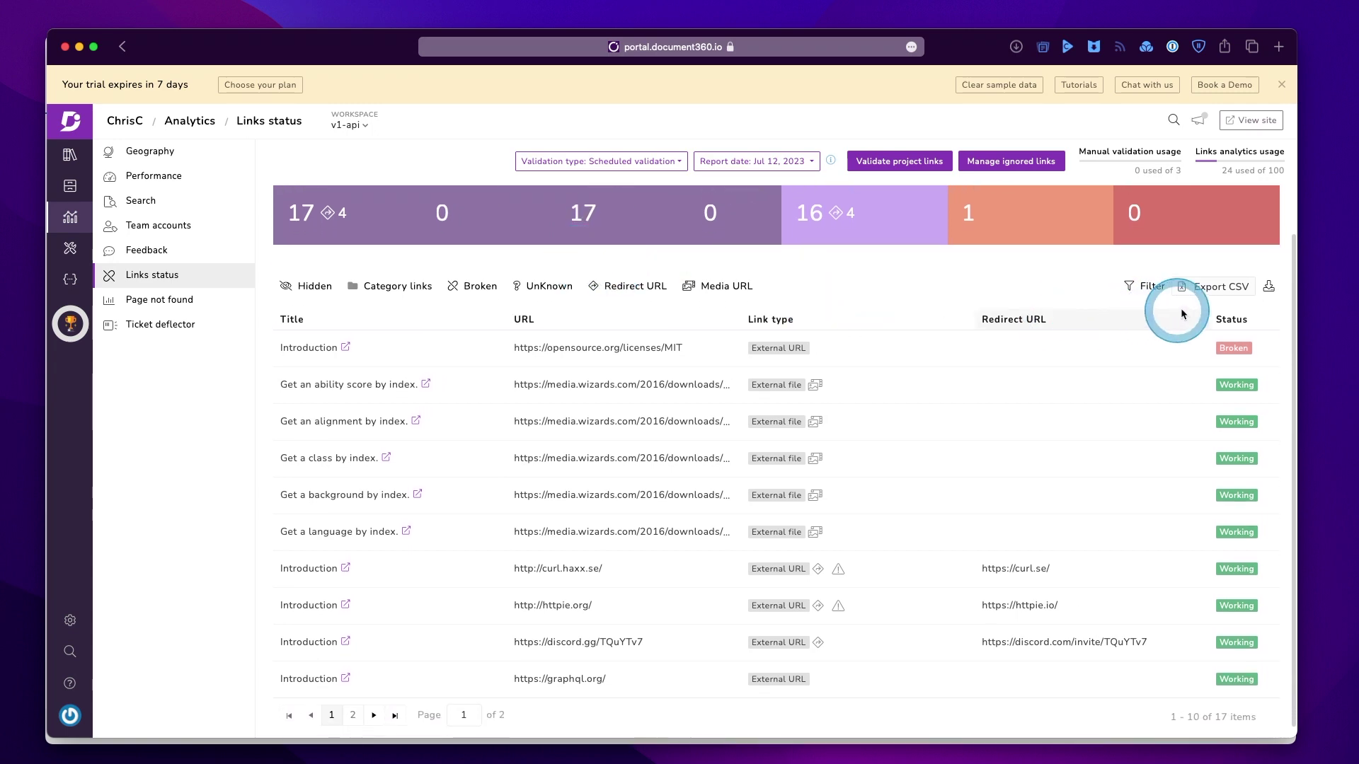
pyautogui.click(1216, 293)
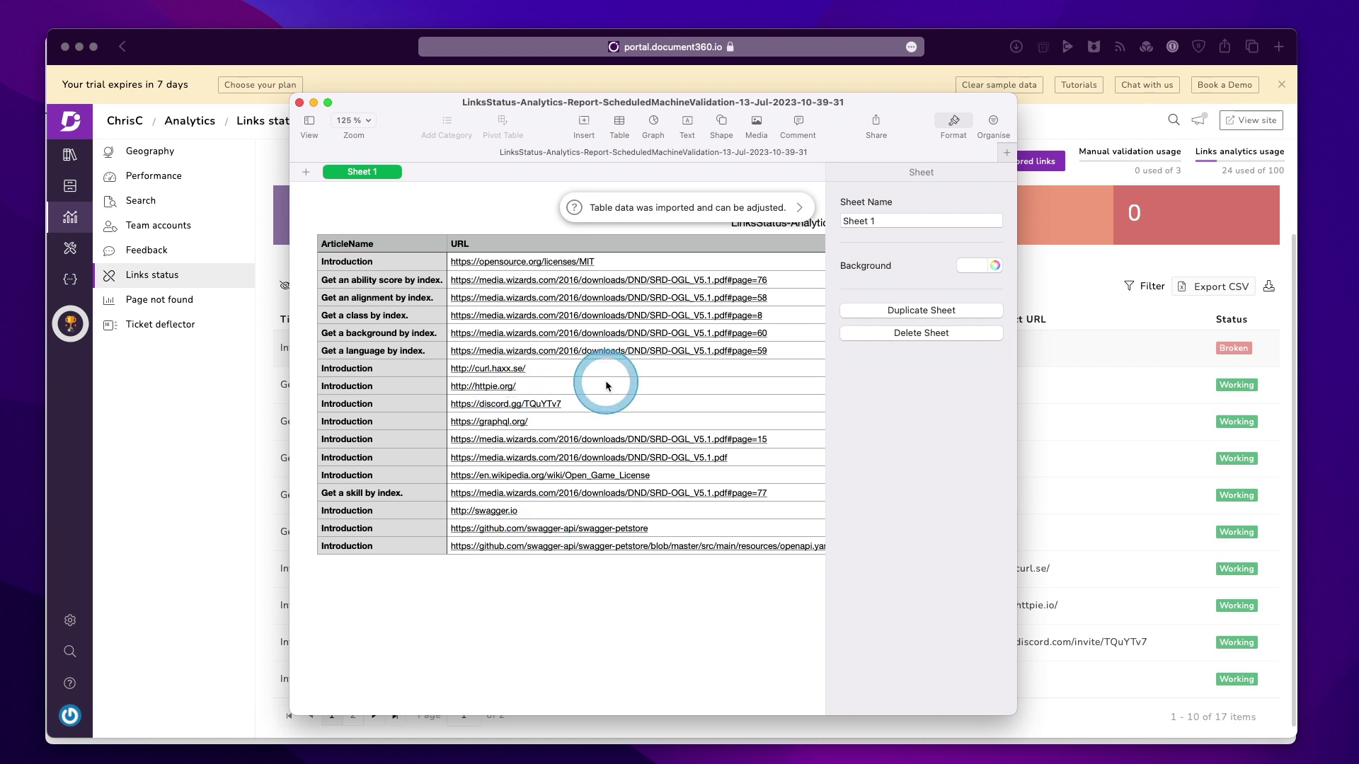
# Scroll across the exported links CSV columns in Numbers, then return to the Links status page.
pyautogui.hscroll(5, 606, 386)
pyautogui.hscroll(8, 606, 386)
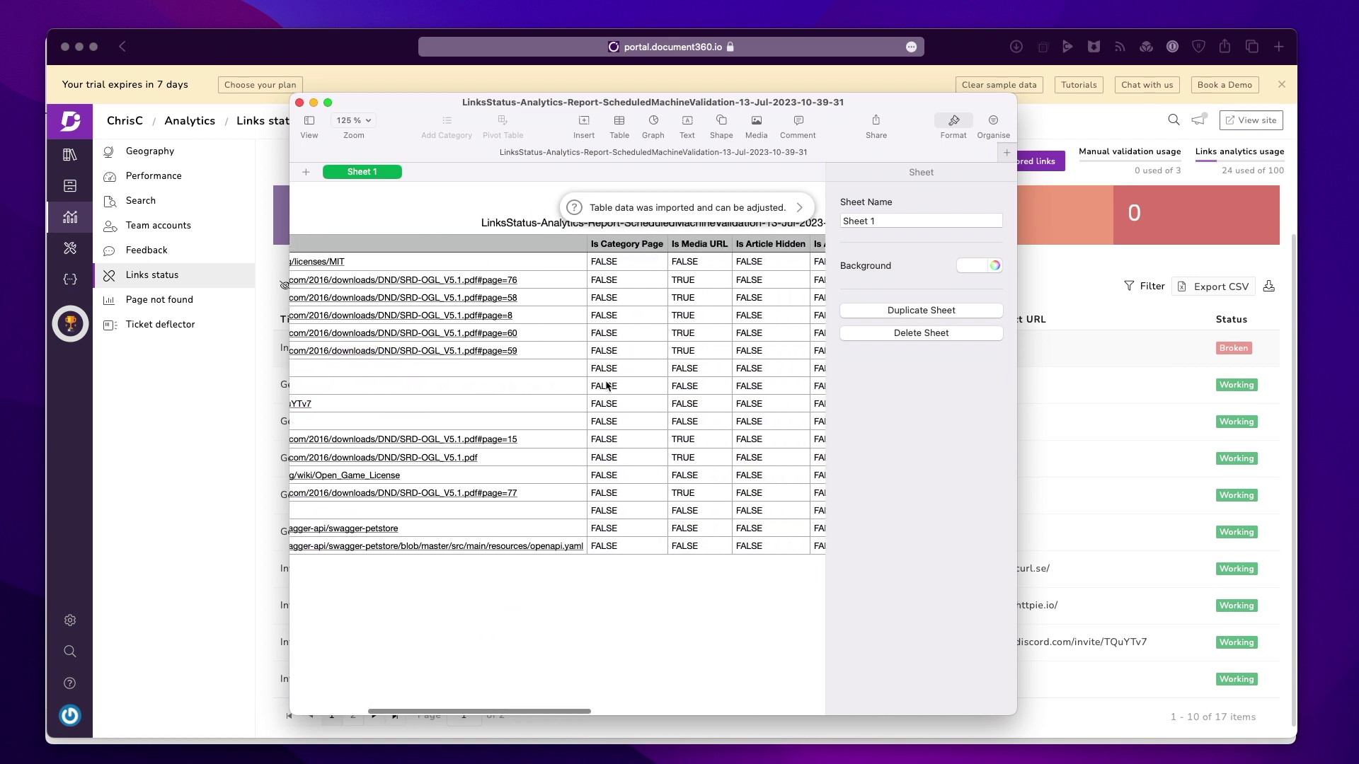
pyautogui.hscroll(5, 606, 386)
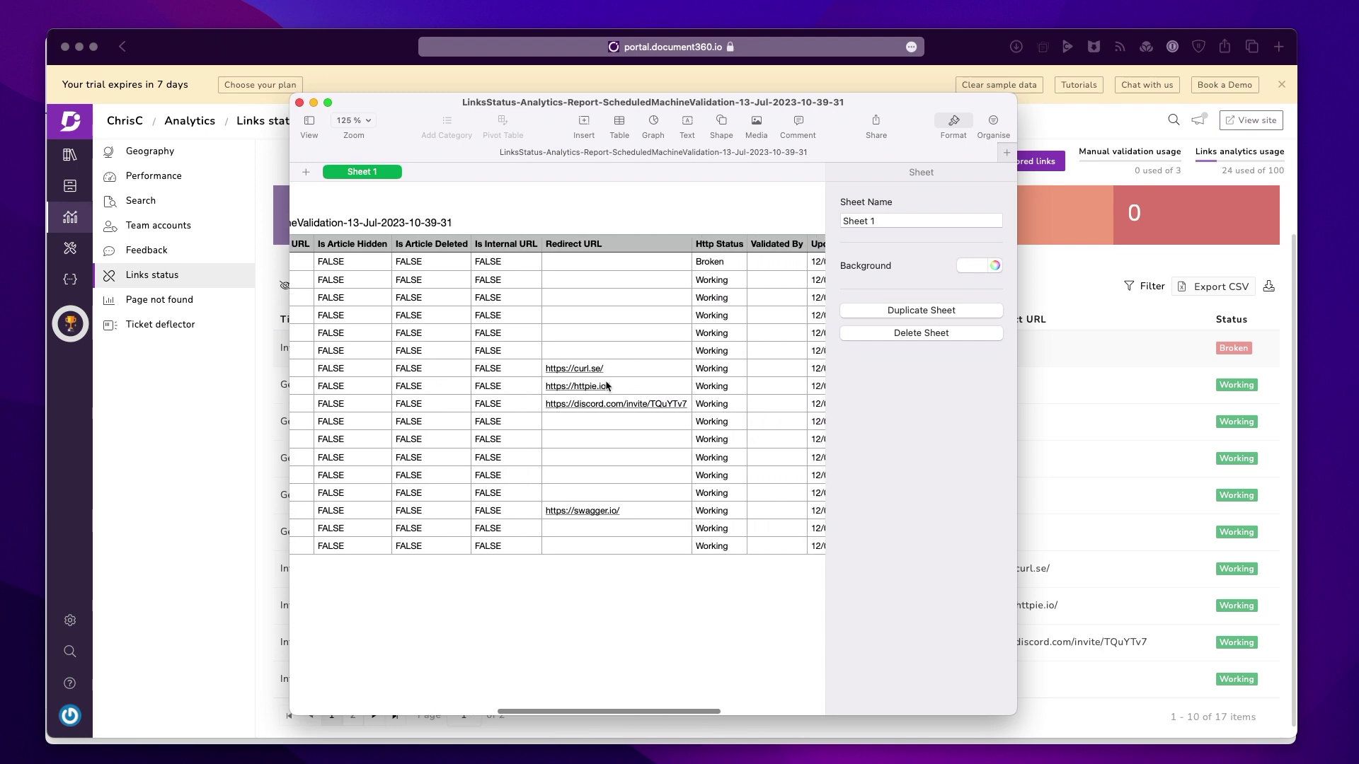
pyautogui.hscroll(-7, 607, 385)
pyautogui.hscroll(-6, 605, 380)
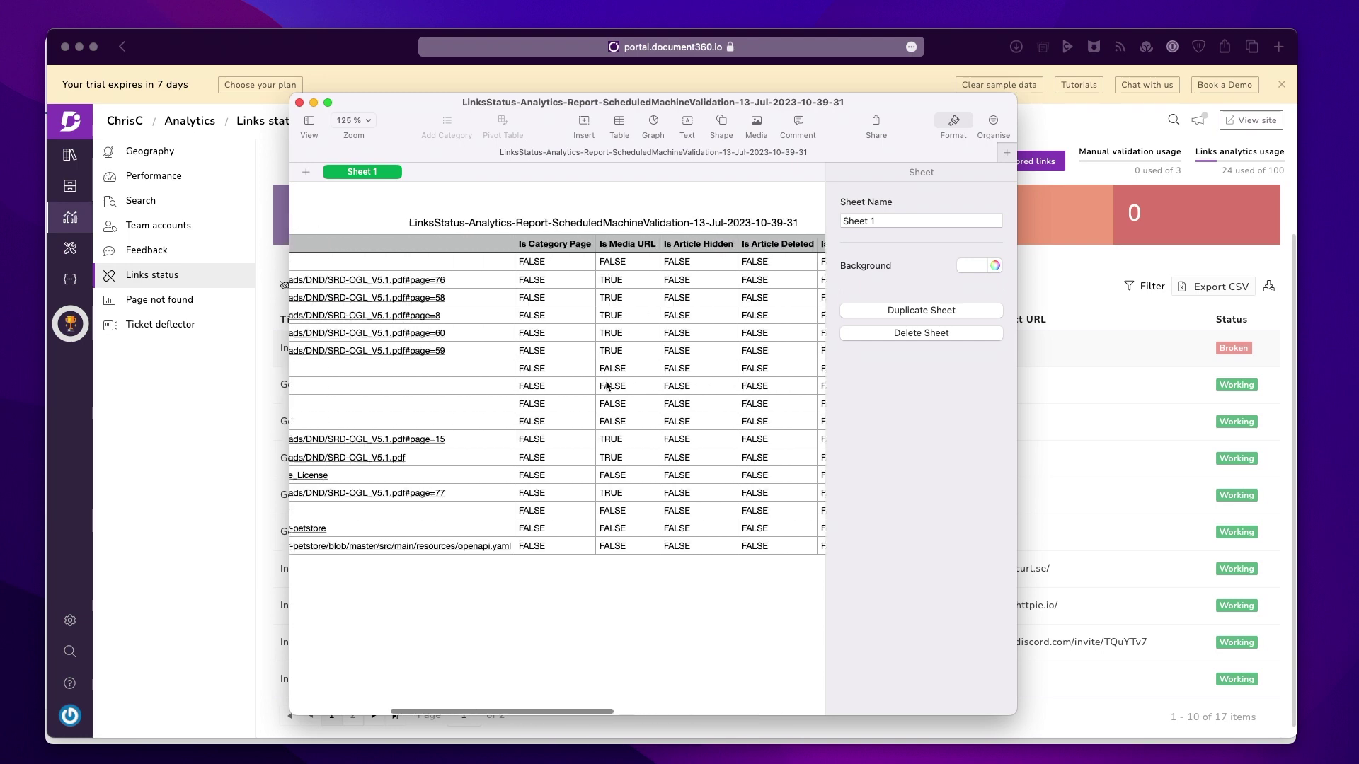
pyautogui.click(264, 419)
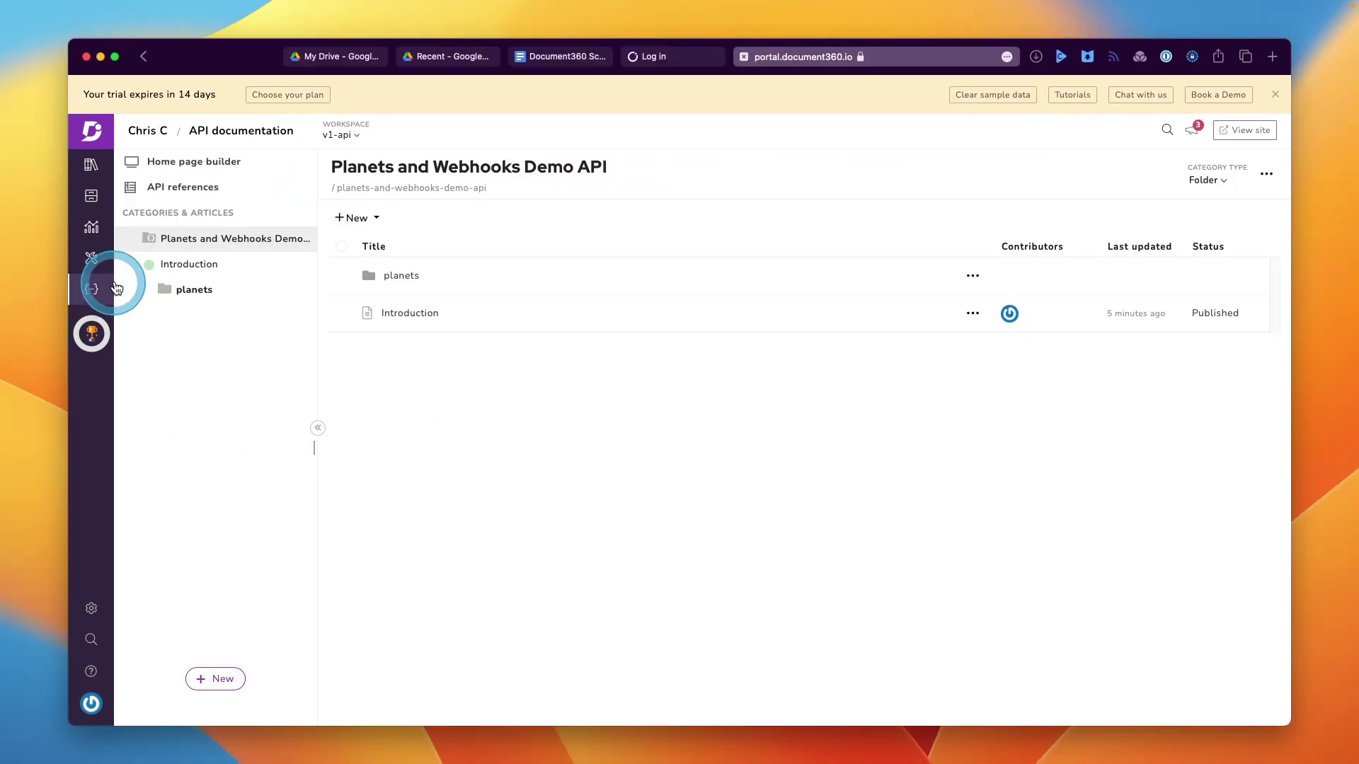
# Create a beta API documentation workspace named 'v2'.
pyautogui.click(351, 147)
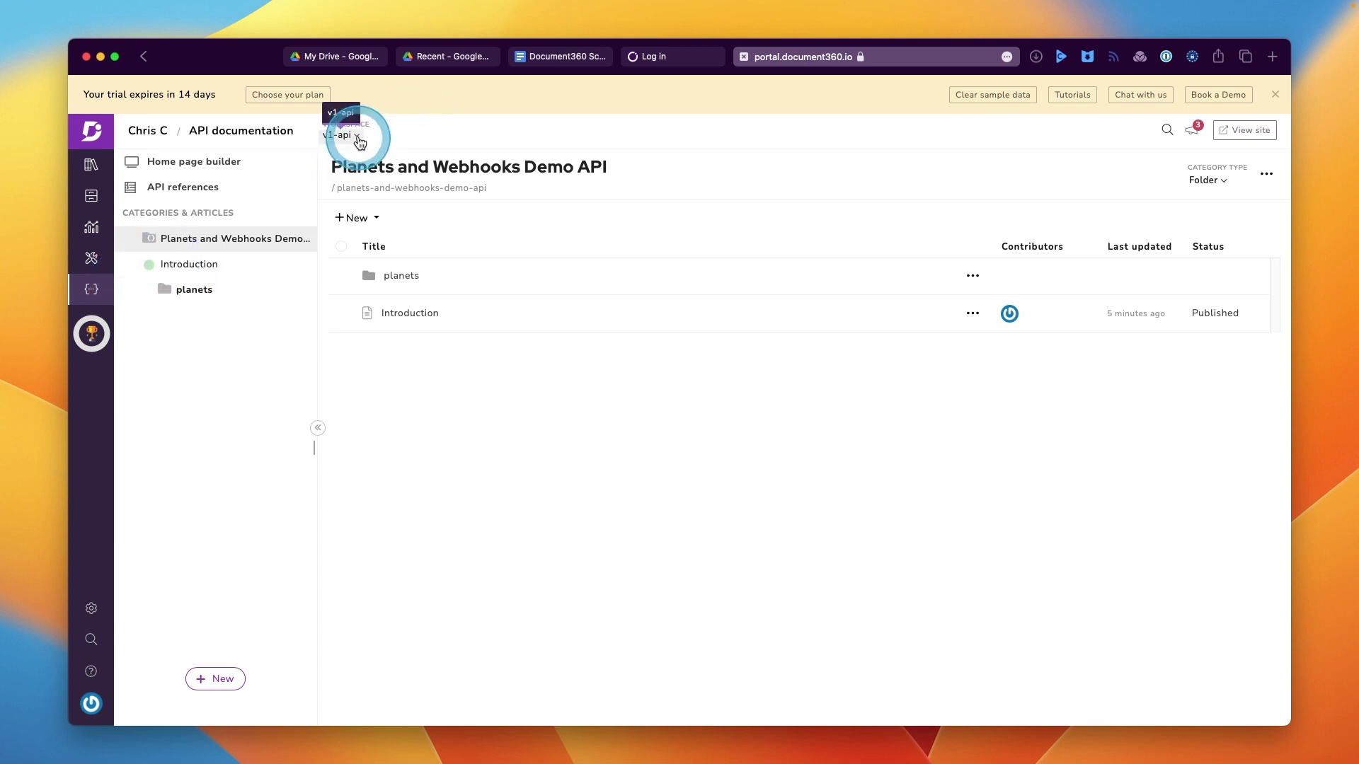
pyautogui.click(381, 203)
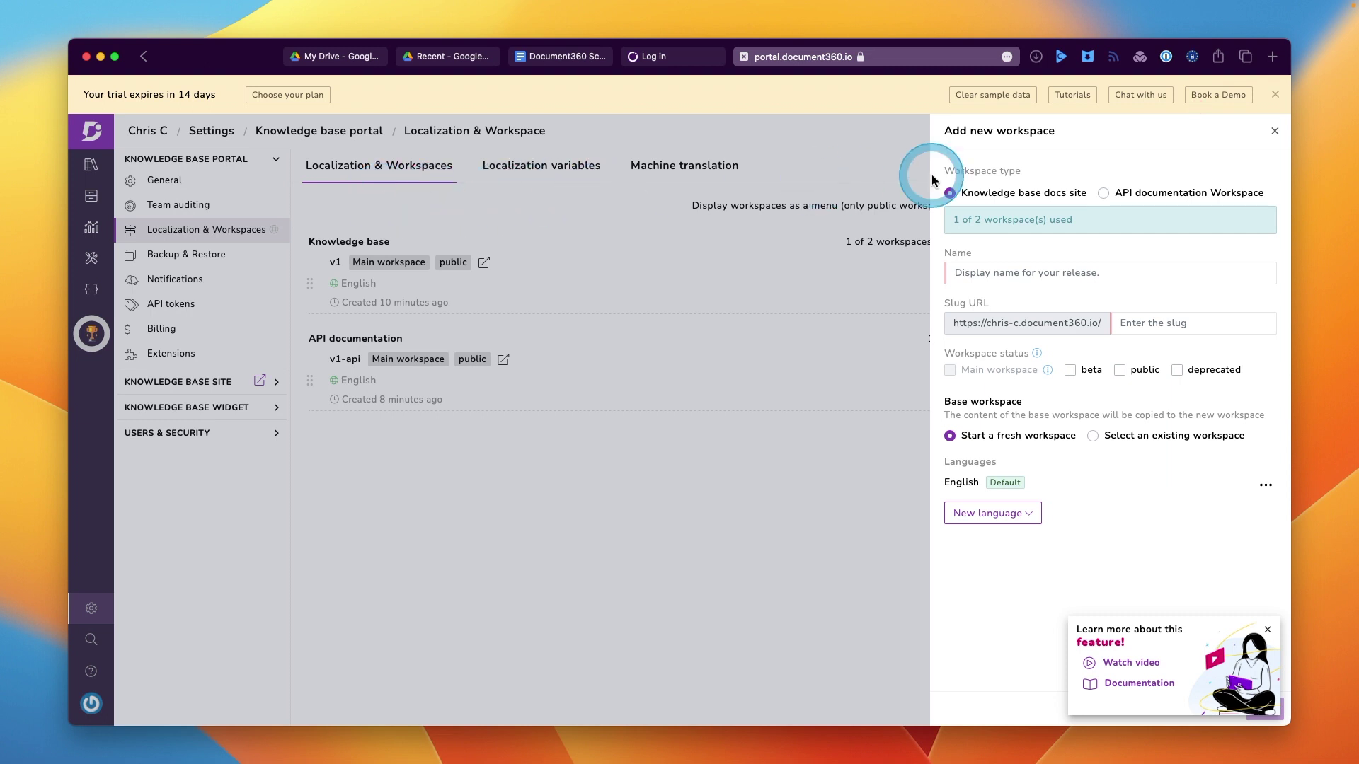
pyautogui.click(1104, 194)
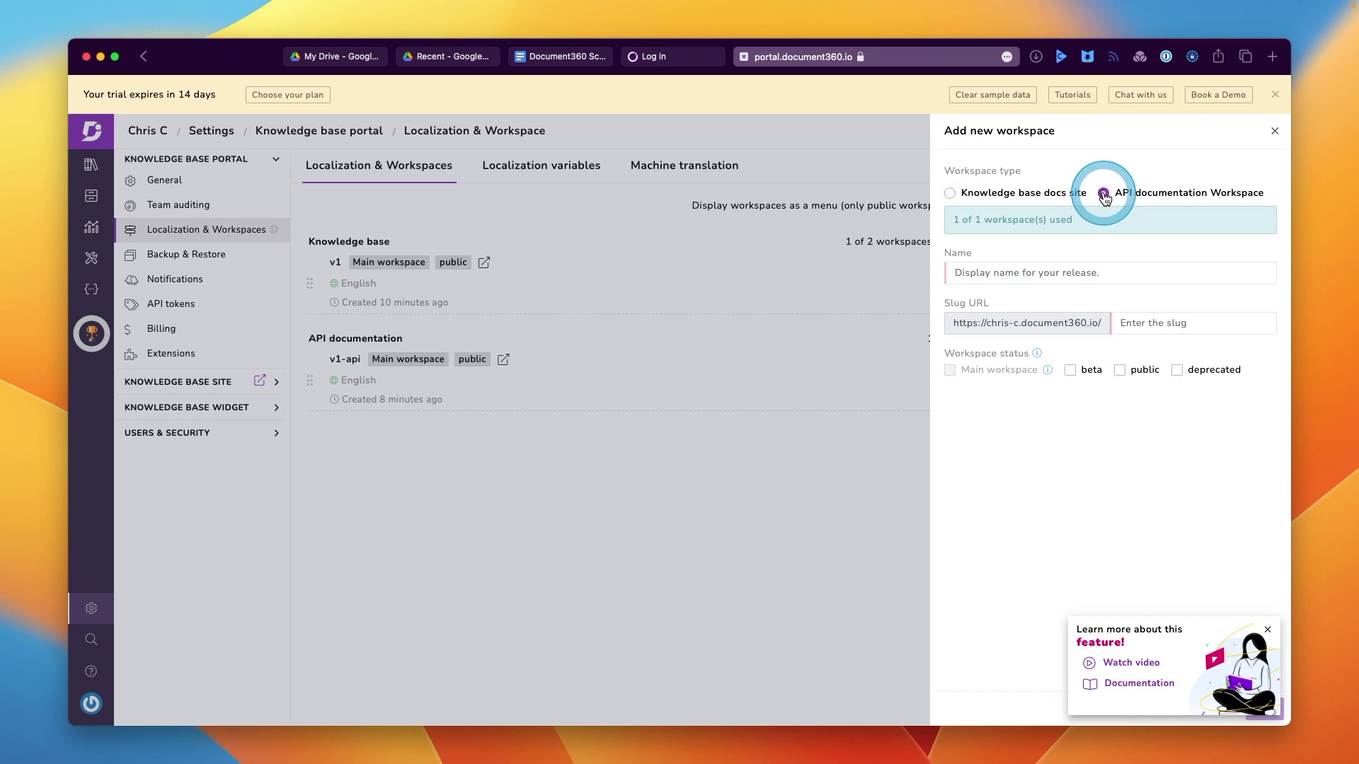
pyautogui.click(1023, 276)
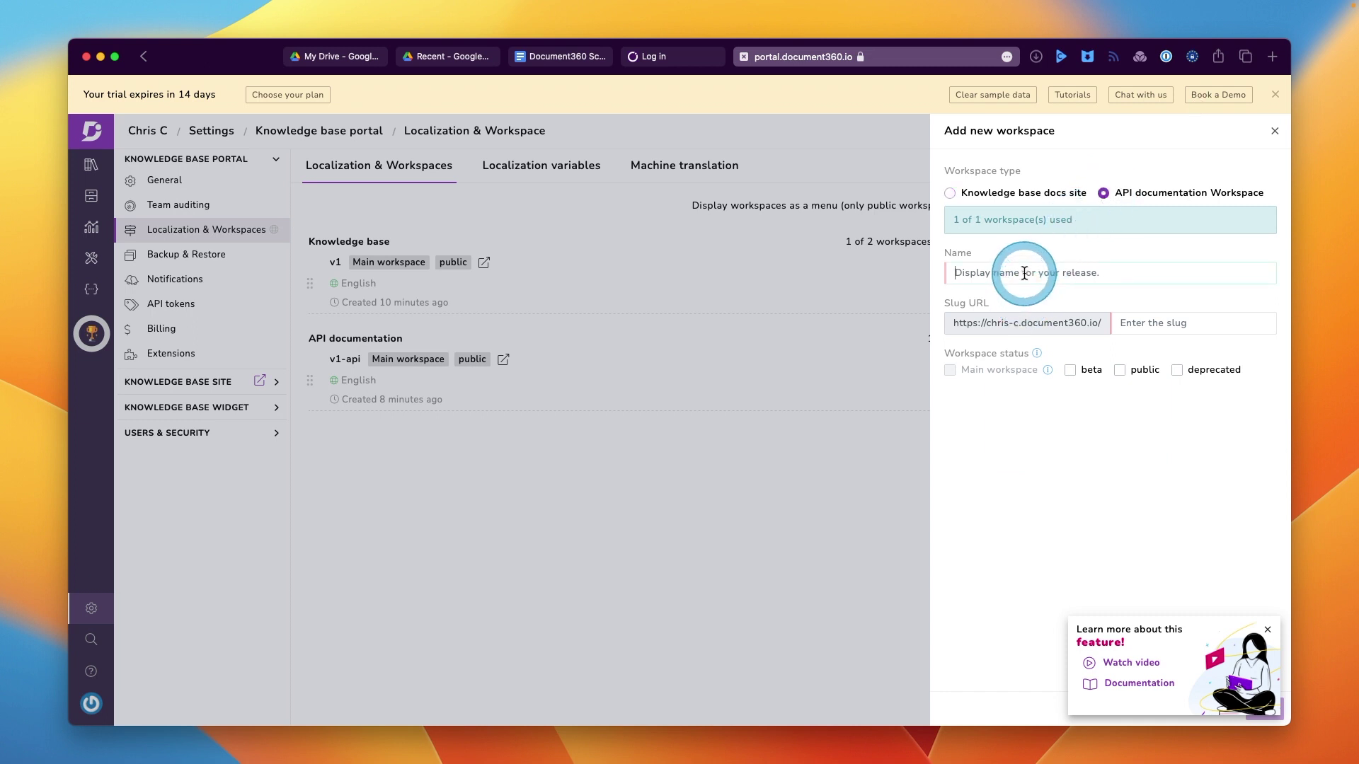
pyautogui.write('v2')
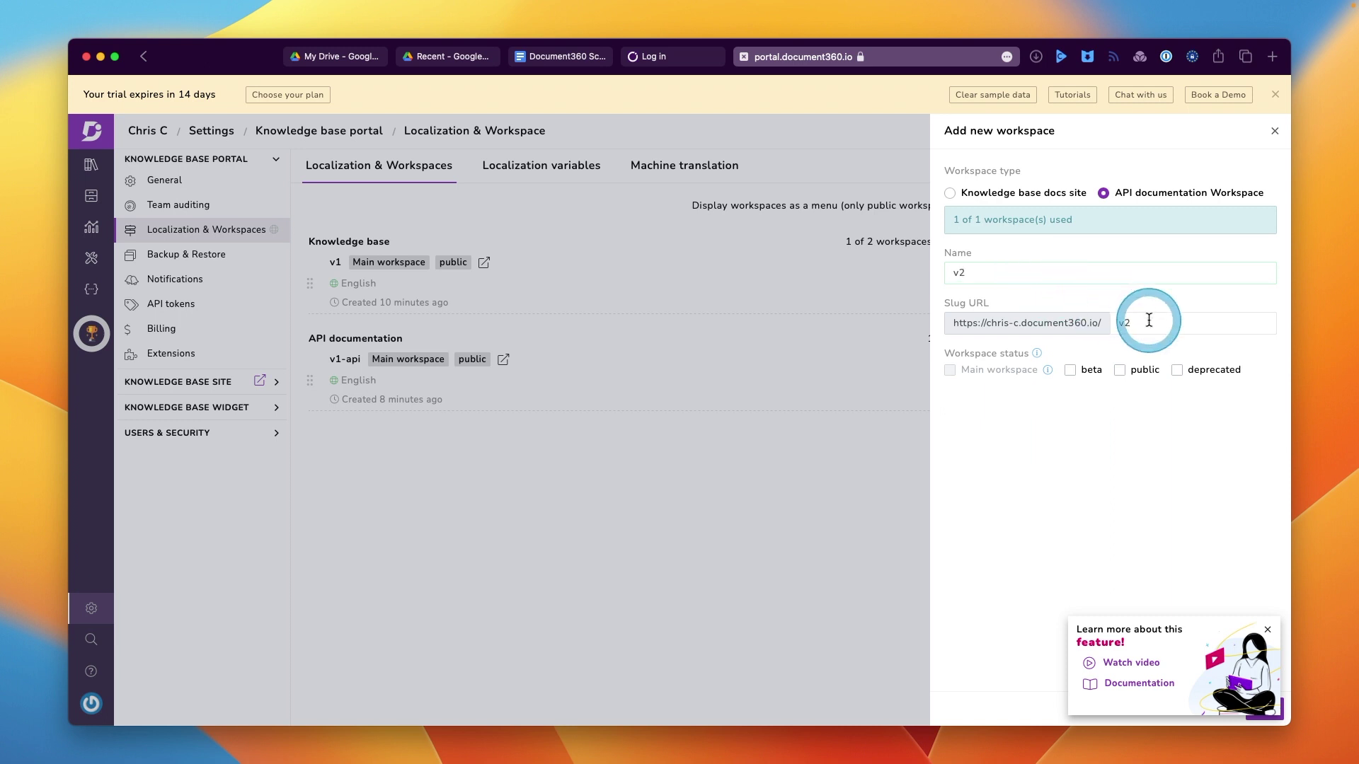
pyautogui.click(1072, 370)
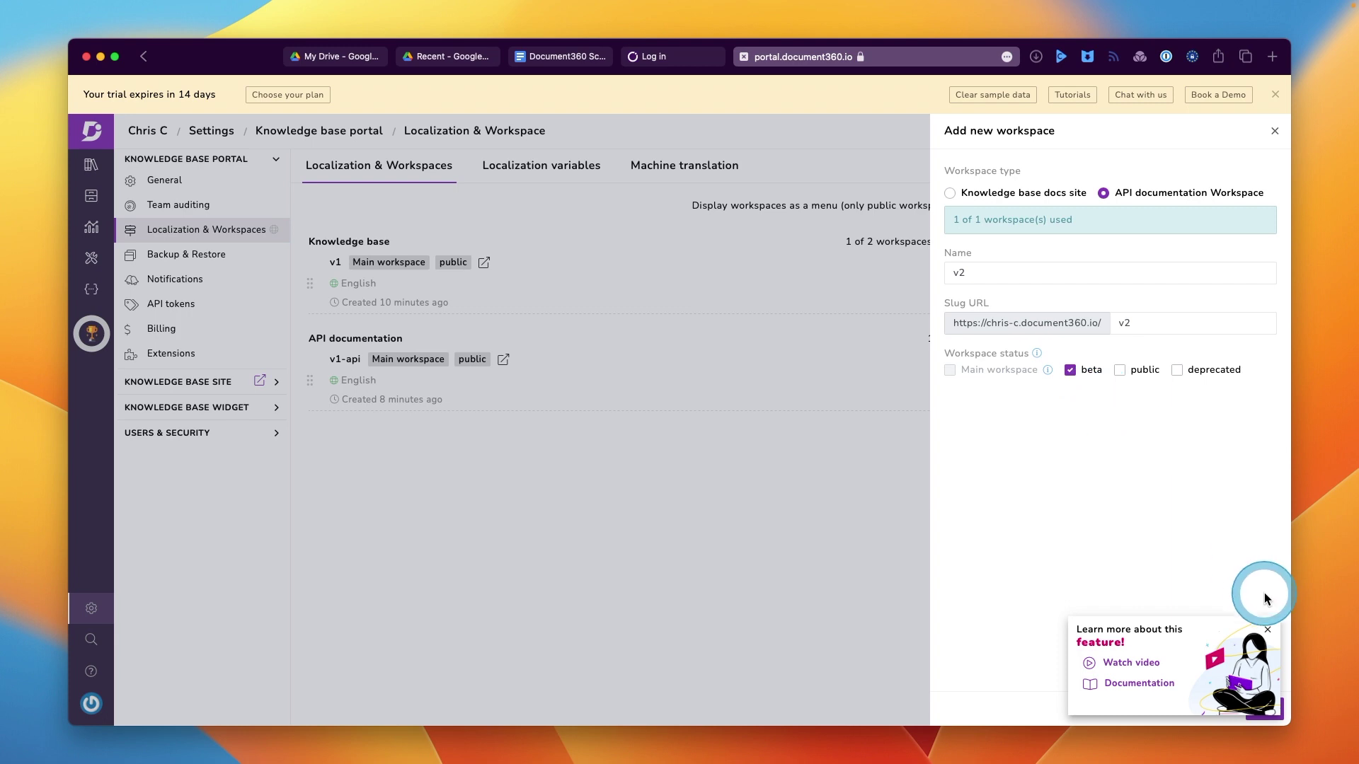
pyautogui.click(1264, 708)
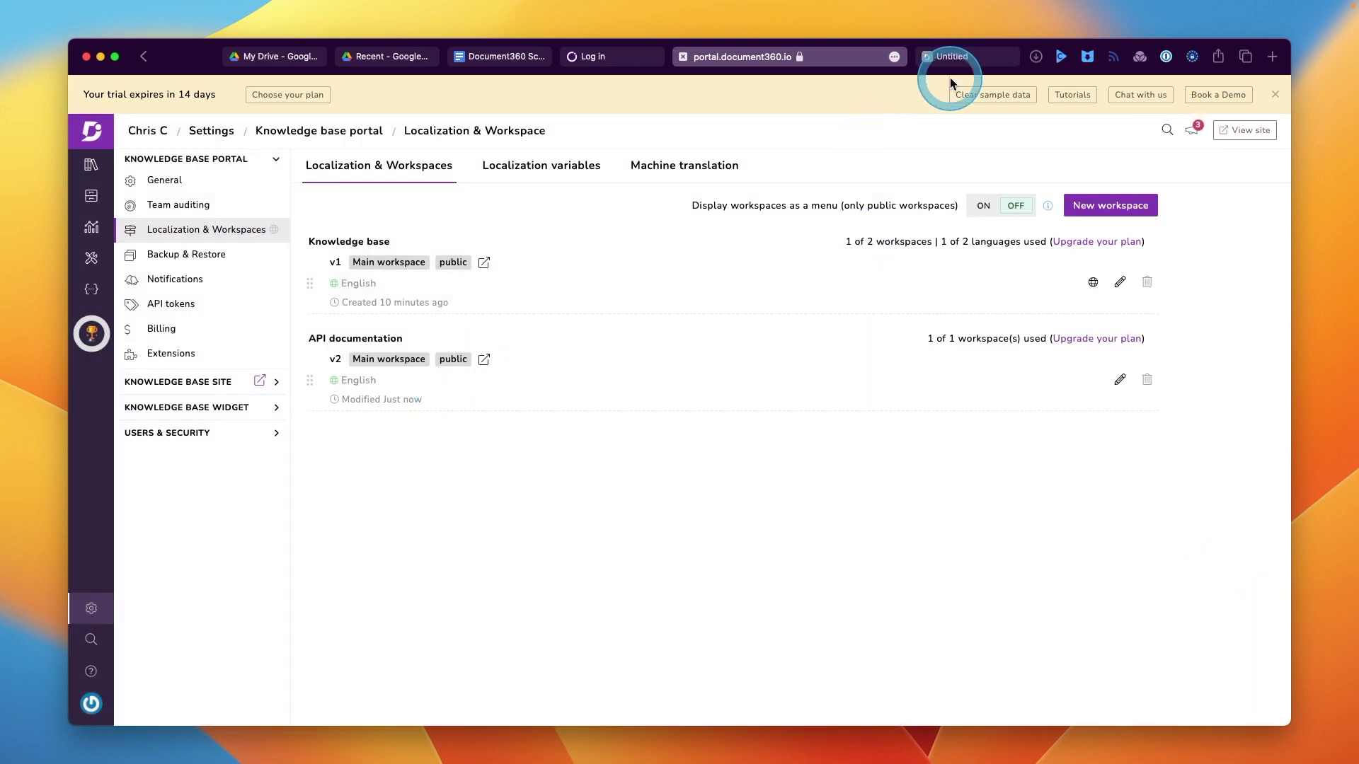
# Check the published List all planets article's 200 response, then view the v2 workspace's Performance analytics.
pyautogui.click(950, 60)
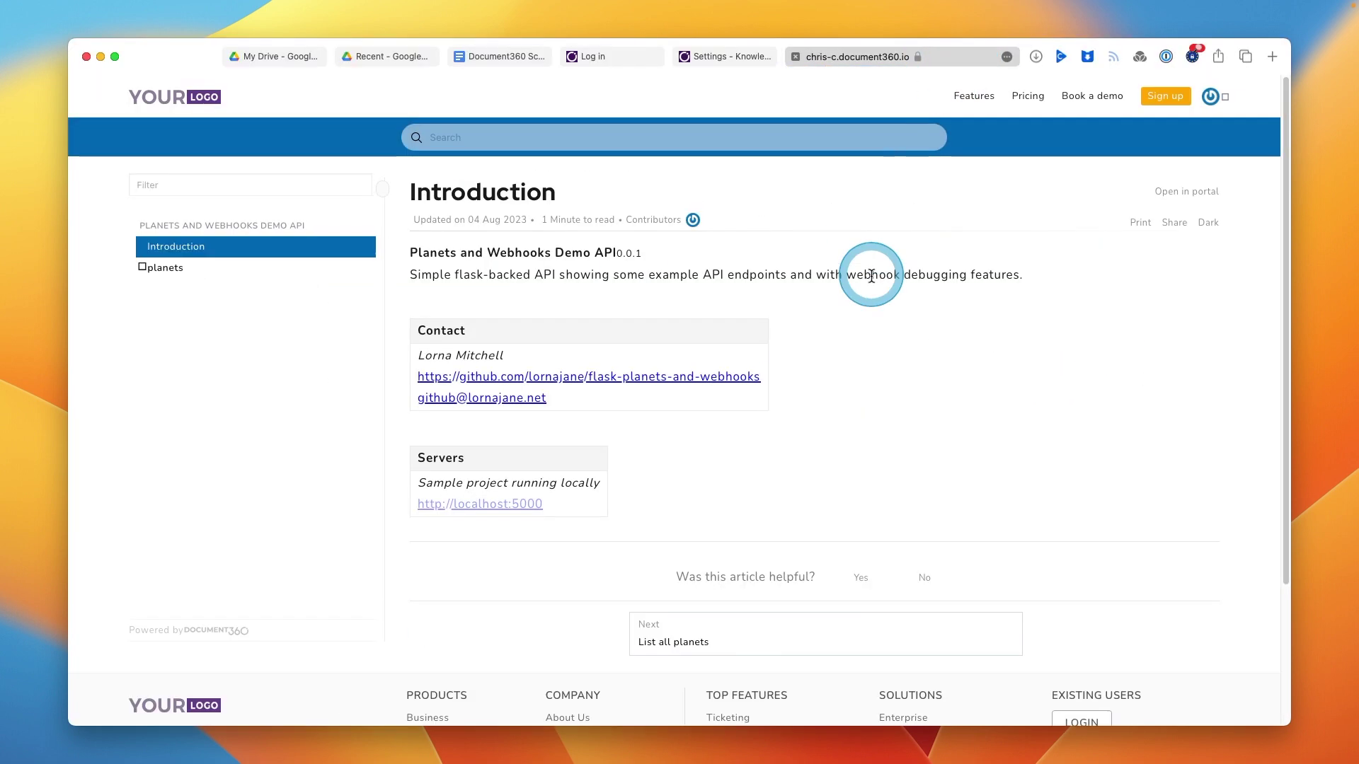
pyautogui.click(141, 269)
pyautogui.click(186, 289)
pyautogui.click(695, 363)
pyautogui.scroll(-1, 698, 367)
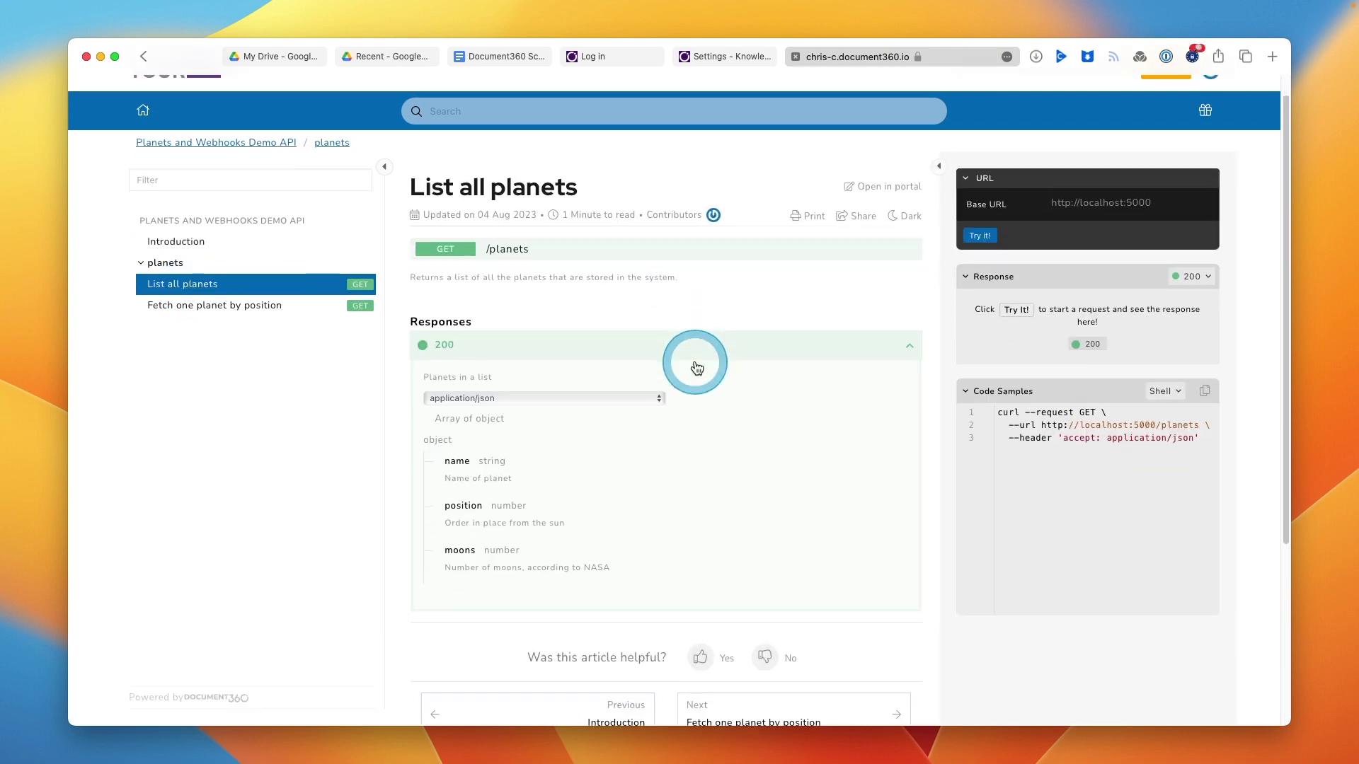
pyautogui.scroll(-10, 695, 361)
pyautogui.scroll(10, 695, 361)
pyautogui.click(204, 187)
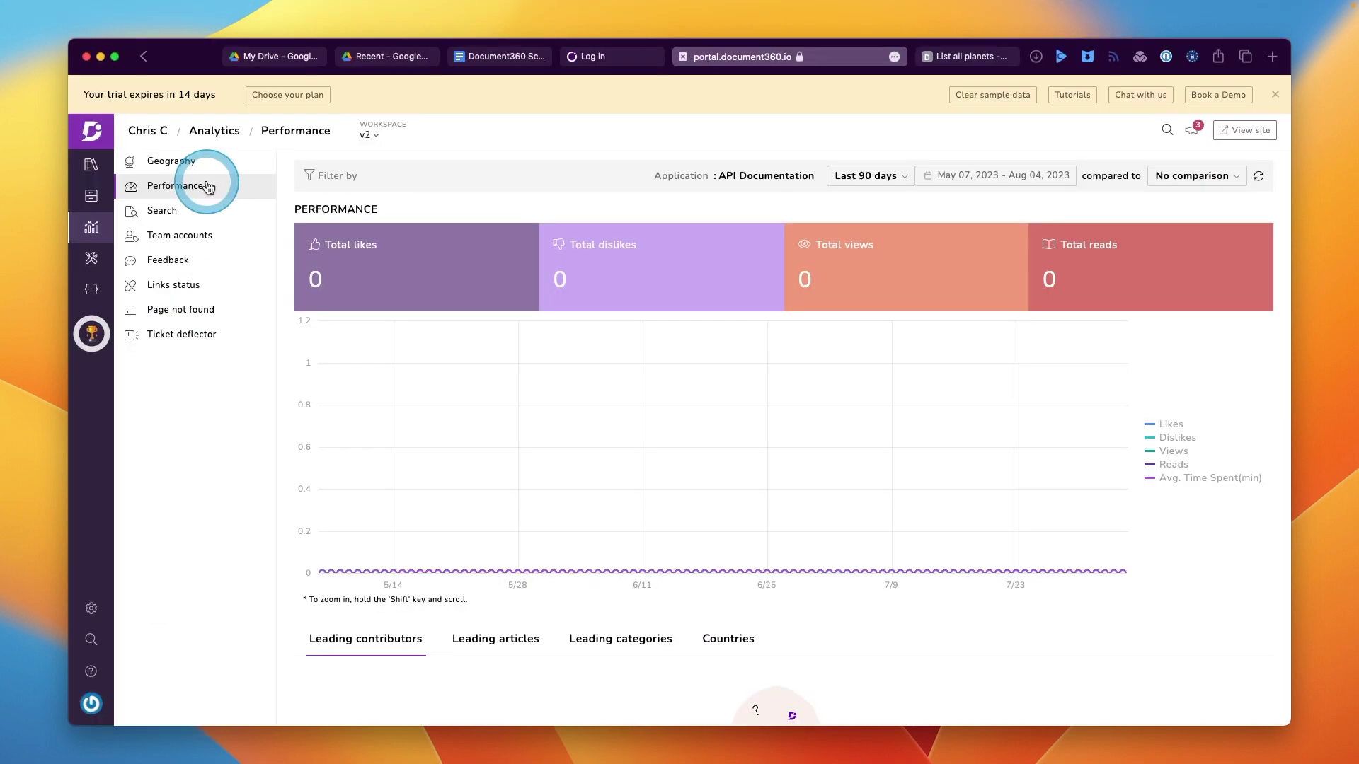
# Switch the Performance analytics to the v1 workspace and reopen the workspace list.
pyautogui.click(378, 137)
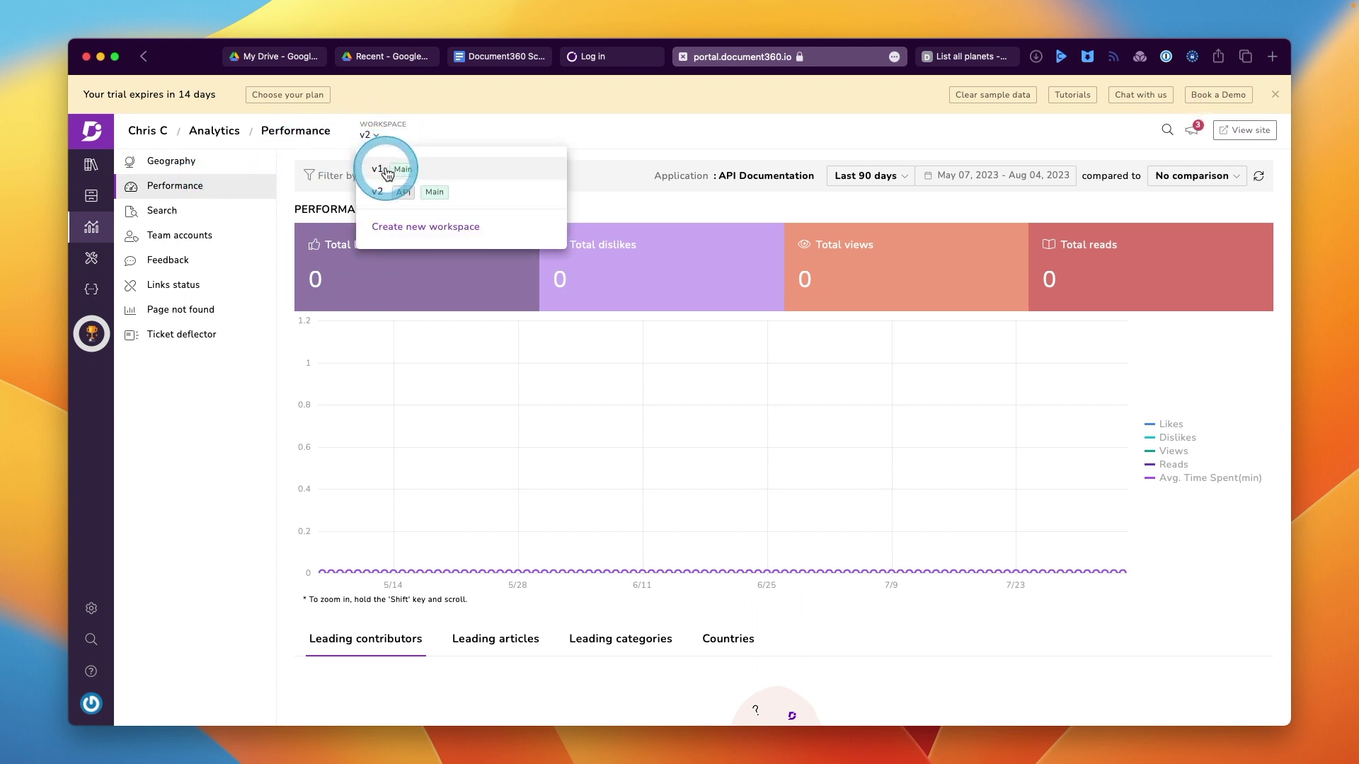
pyautogui.click(387, 169)
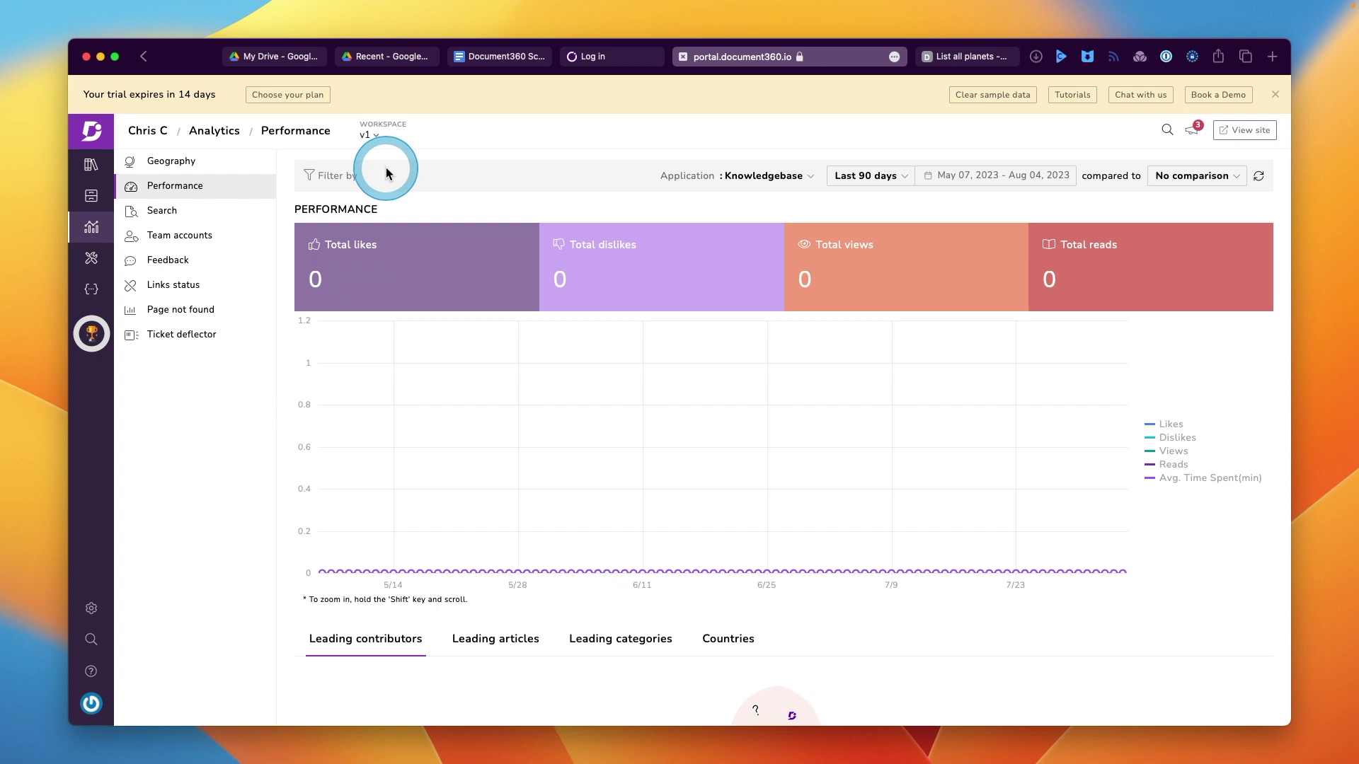
pyautogui.click(377, 138)
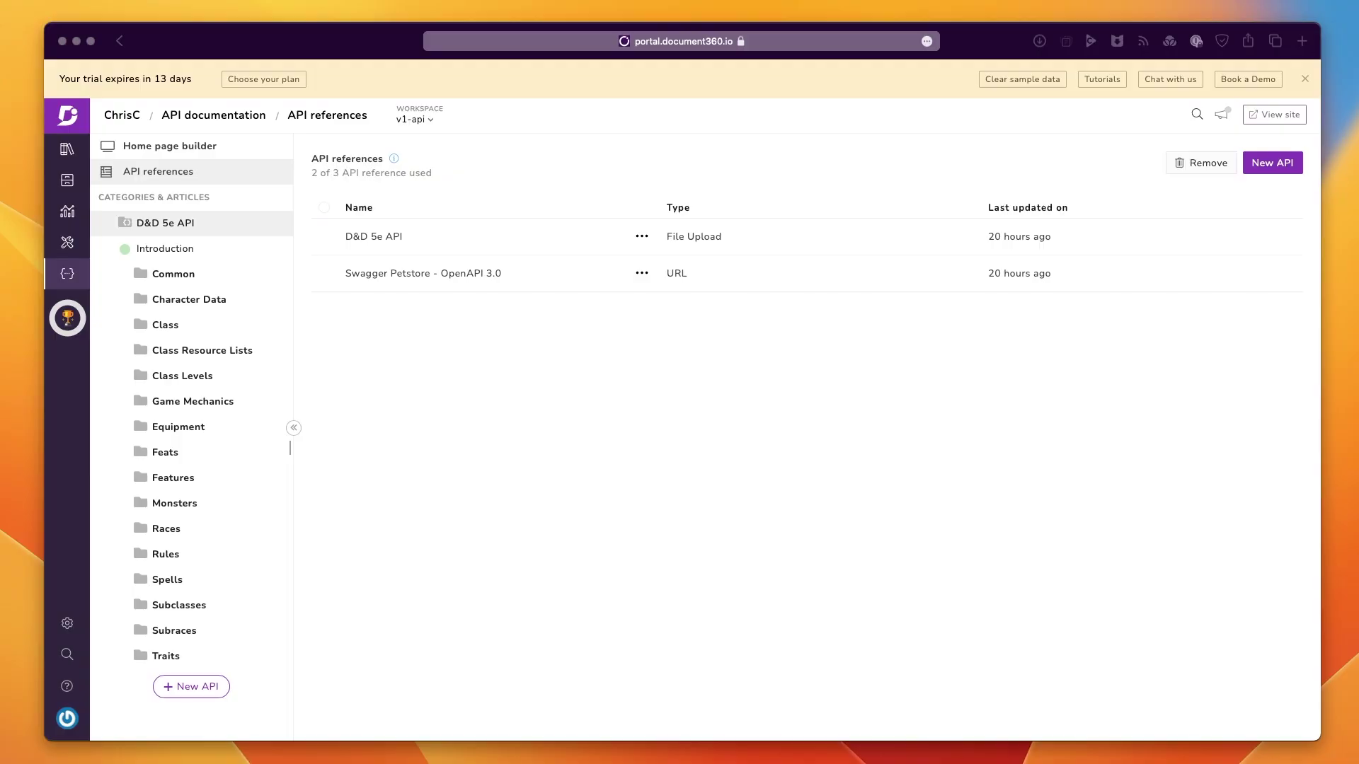
# Bring the browser window showing the v1-api API references page into focus.
pyautogui.click(663, 467)
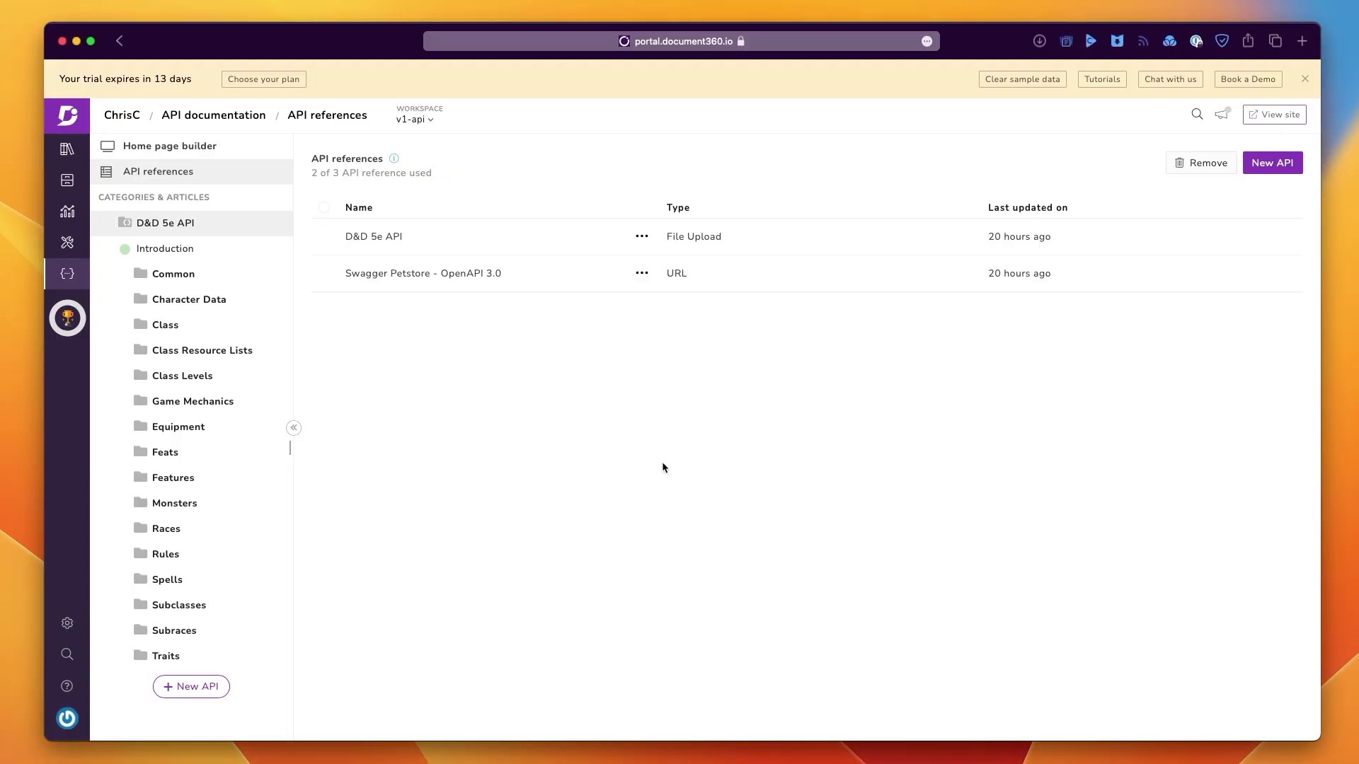